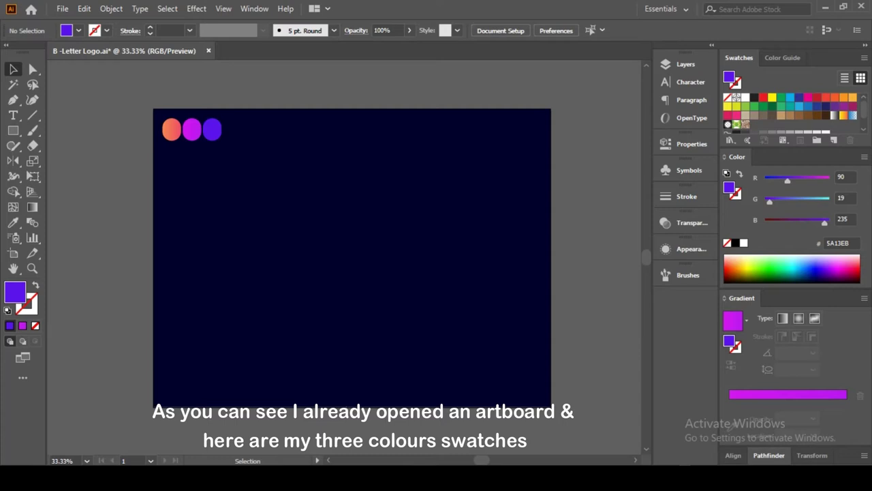
# - Draw a 360 × 360 px violet square in the middle of the dark artboard
pyautogui.hotkey('ctrl', 'a')
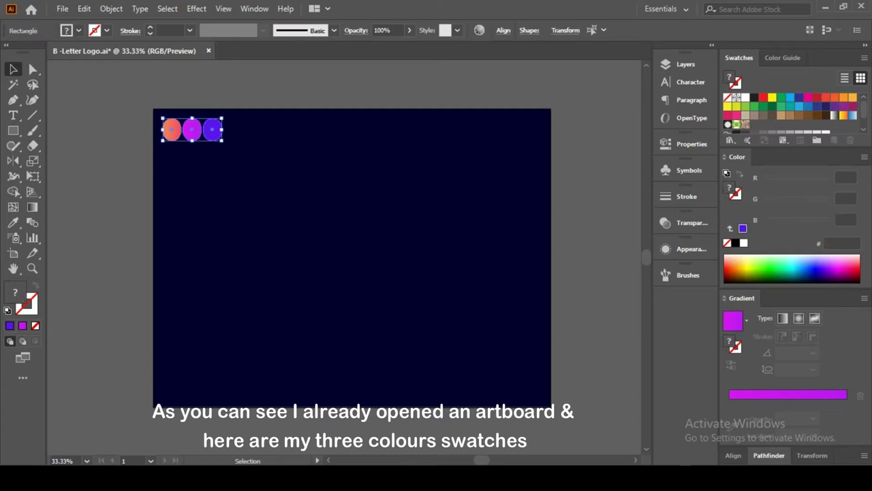
pyautogui.hotkey('ctrl', 'shift', 'a')
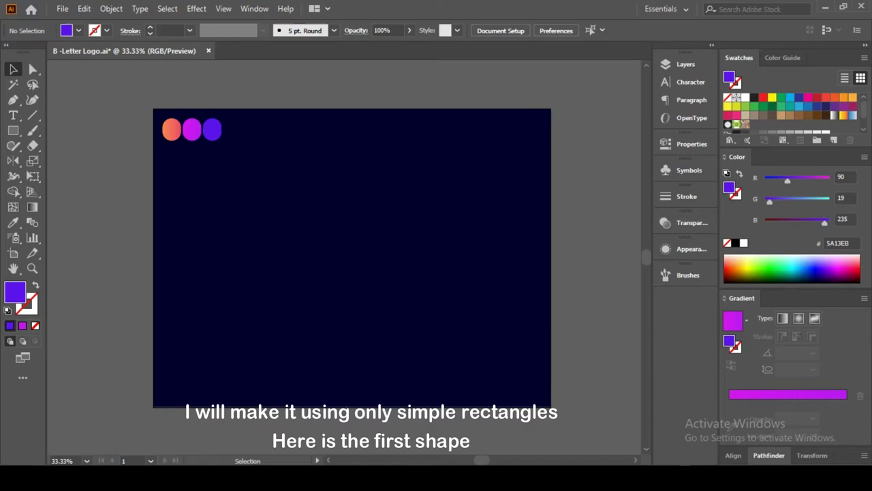
pyautogui.press('m')
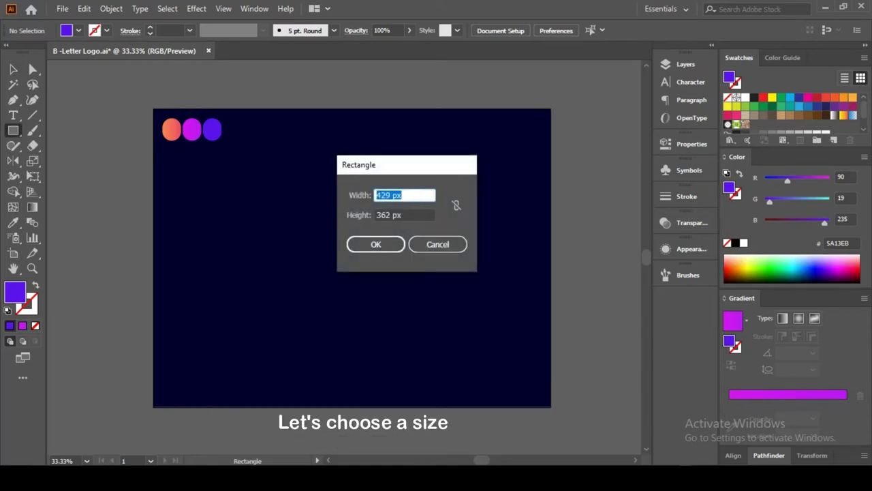
pyautogui.press('BackSpace')
pyautogui.write('0')
pyautogui.press('Tab')
pyautogui.press('BackSpace')
pyautogui.write('360')
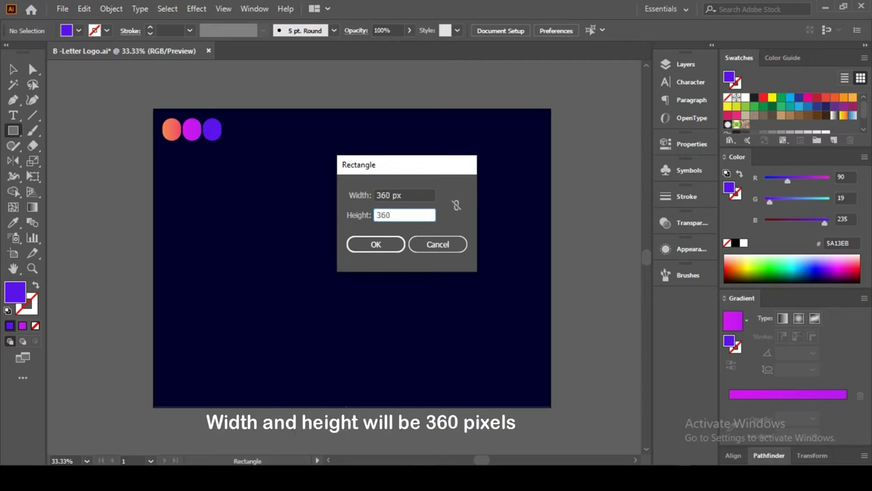
pyautogui.press('Return')
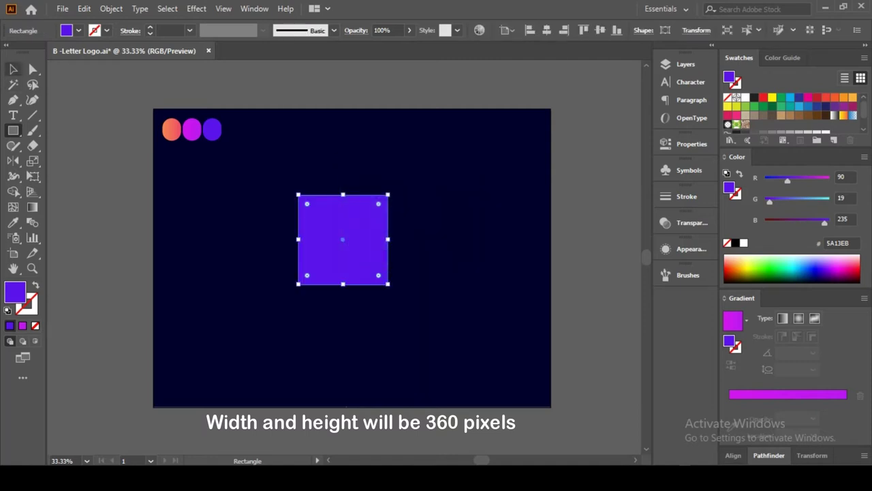
pyautogui.hotkey('ctrl', '+')
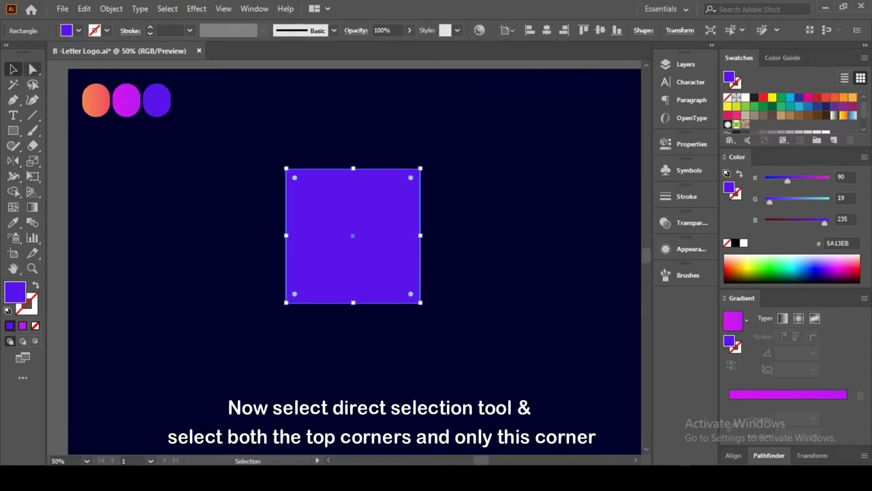
# - Round the square's top two and bottom-right corners to 97.29 px, keeping bottom-left sharp
pyautogui.click(33, 69)
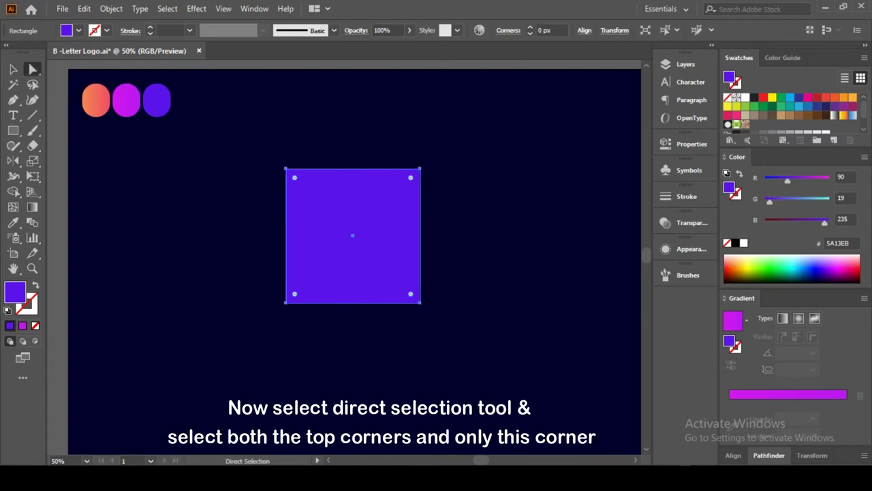
pyautogui.moveTo(264, 150); pyautogui.dragTo(451, 190)
pyautogui.keyDown('shift'); pyautogui.click(421, 303); pyautogui.keyUp('shift')
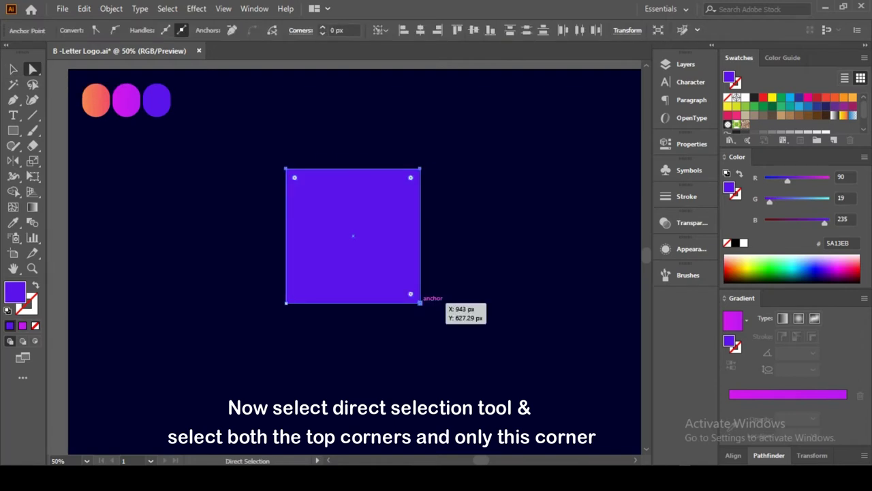
pyautogui.moveTo(295, 177)
pyautogui.mouseDown()
pyautogui.moveTo(334, 218)
pyautogui.moveTo(341, 174)
pyautogui.mouseUp()
# - Create a new 429 px wide by 360 px high rectangle
pyautogui.scroll(-1, 340, 205)
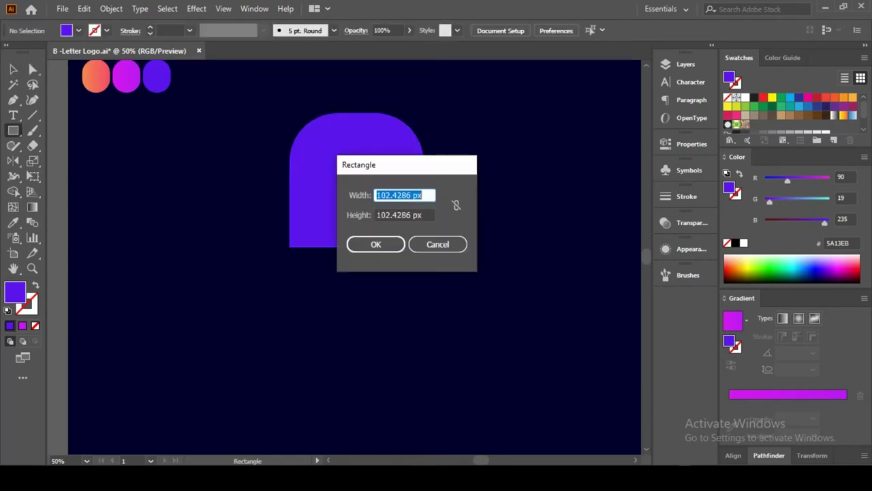
pyautogui.press('m')
pyautogui.click(409, 204)
pyautogui.write('429')
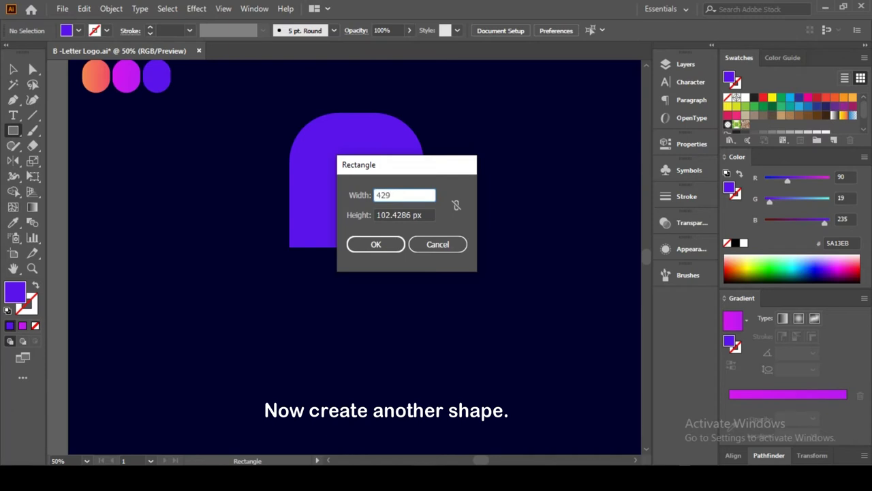
pyautogui.press('Tab')
pyautogui.write('360')
pyautogui.press('Return')
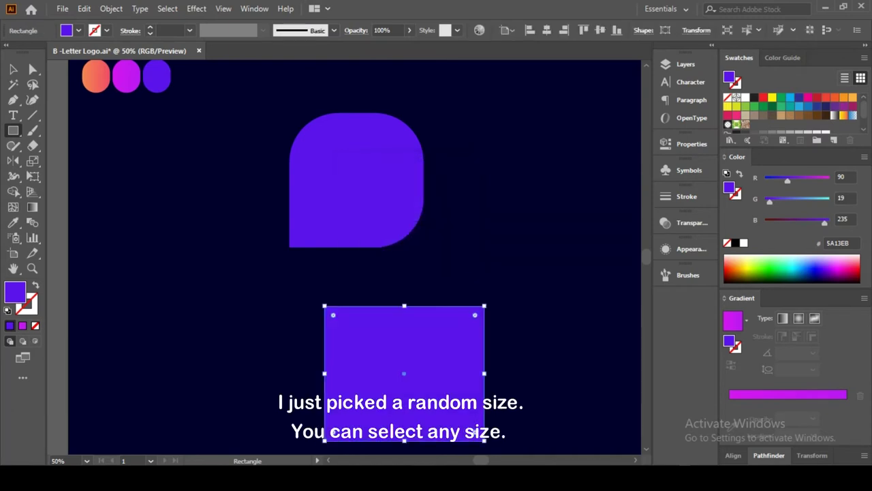
pyautogui.press('v')
# - Move the new rectangle beneath the rounded shape and left-align their edges
pyautogui.moveTo(381, 364); pyautogui.dragTo(343, 327)
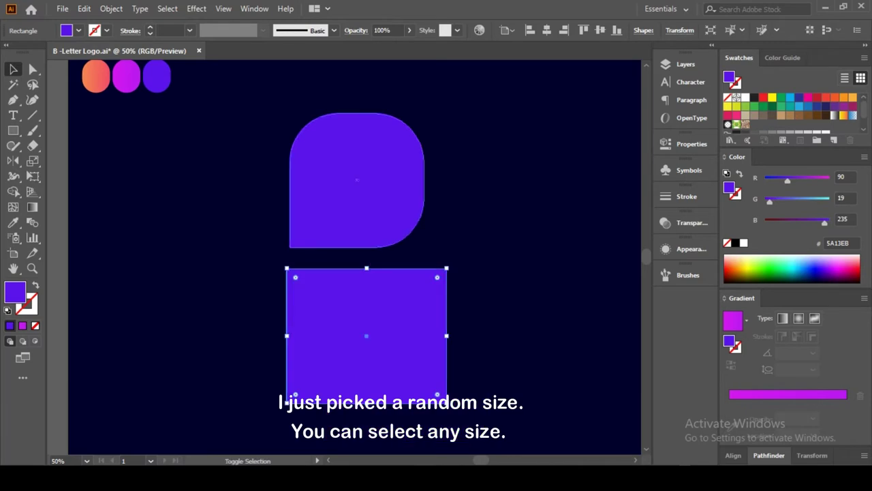
pyautogui.click(355, 179)
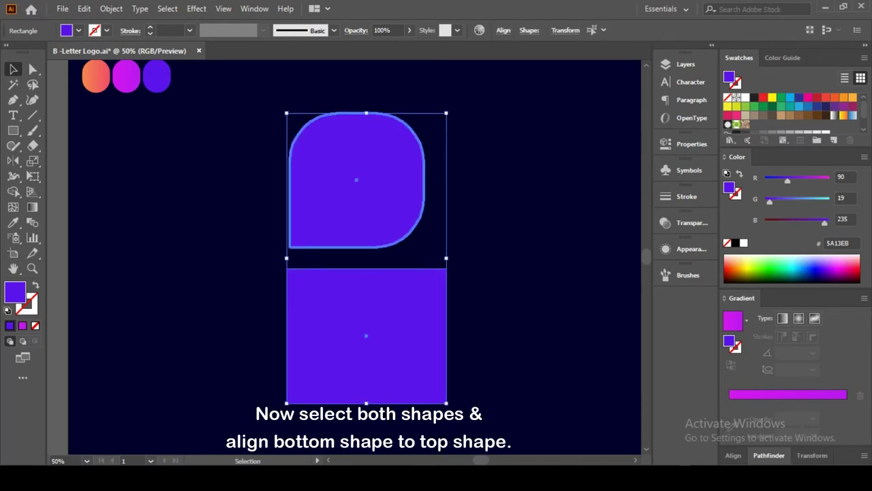
pyautogui.click(503, 30)
pyautogui.click(374, 66)
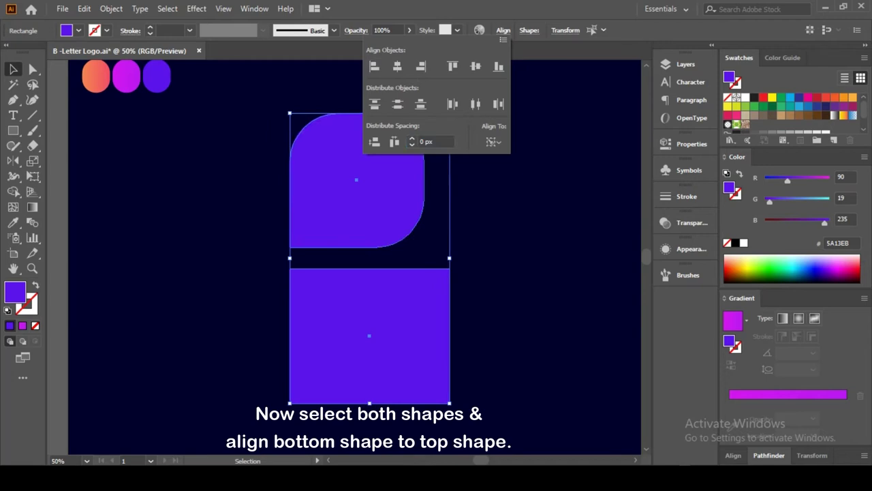
pyautogui.click(490, 327)
pyautogui.click(367, 335)
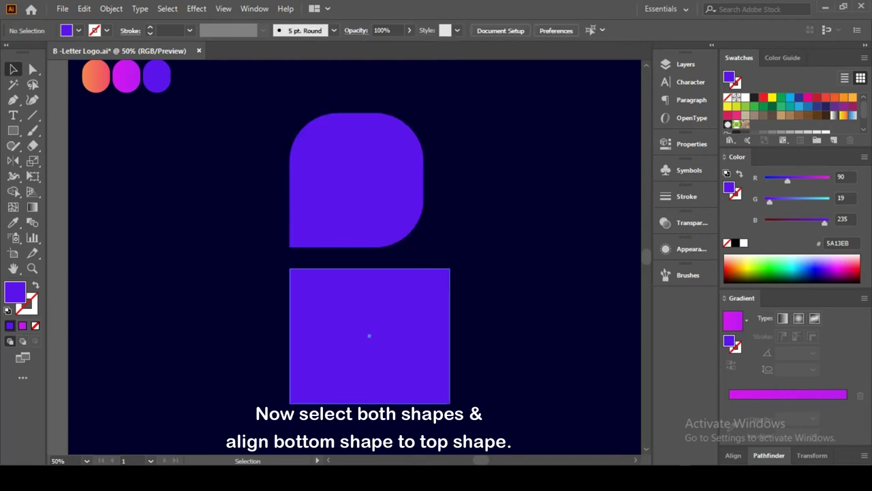
pyautogui.press('i')
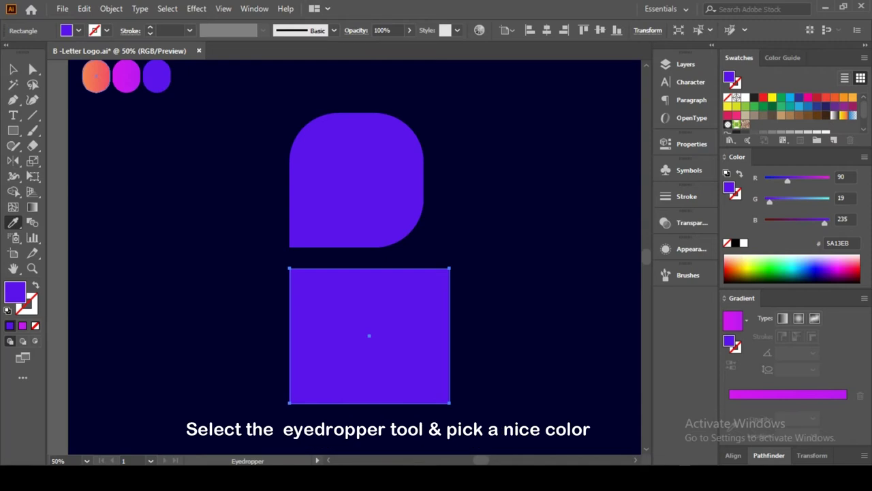
# - Fill the lower rectangle with the orange gradient and overlap it under the violet shape
pyautogui.click(96, 77)
pyautogui.press('v')
pyautogui.moveTo(369, 335); pyautogui.dragTo(370, 284)
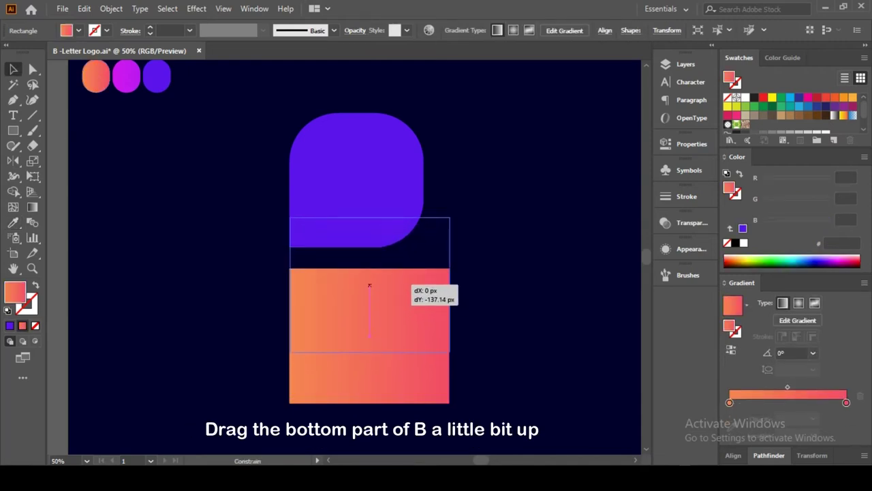
pyautogui.moveTo(369, 284); pyautogui.dragTo(369, 282)
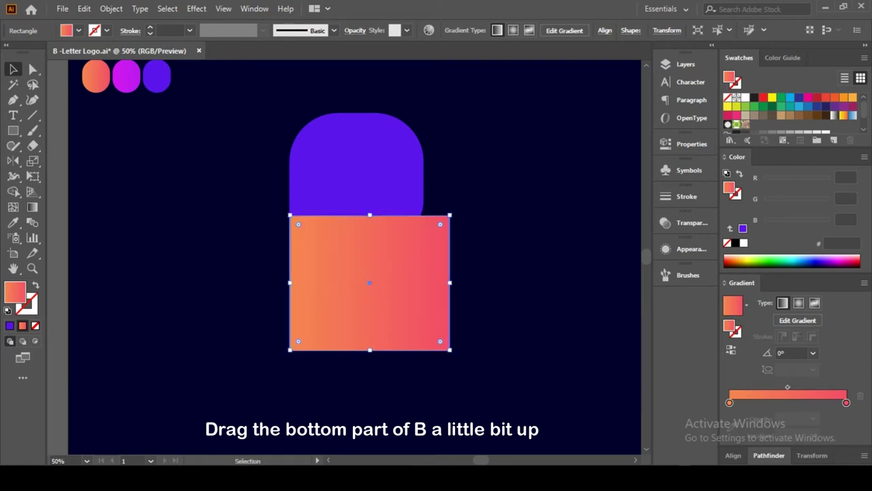
# - Bring the violet rounded shape in front of the gradient rectangle
pyautogui.click(386, 187)
pyautogui.rightClick(388, 186)
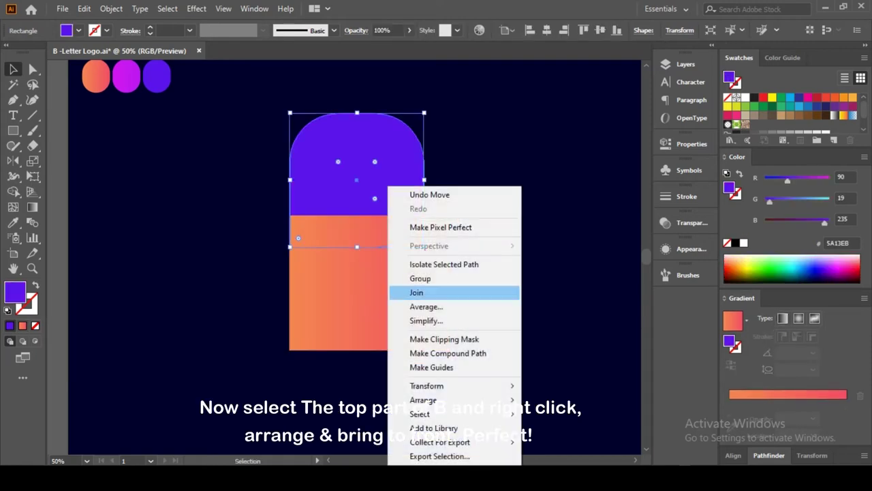
pyautogui.moveTo(423, 400)
pyautogui.click(576, 399)
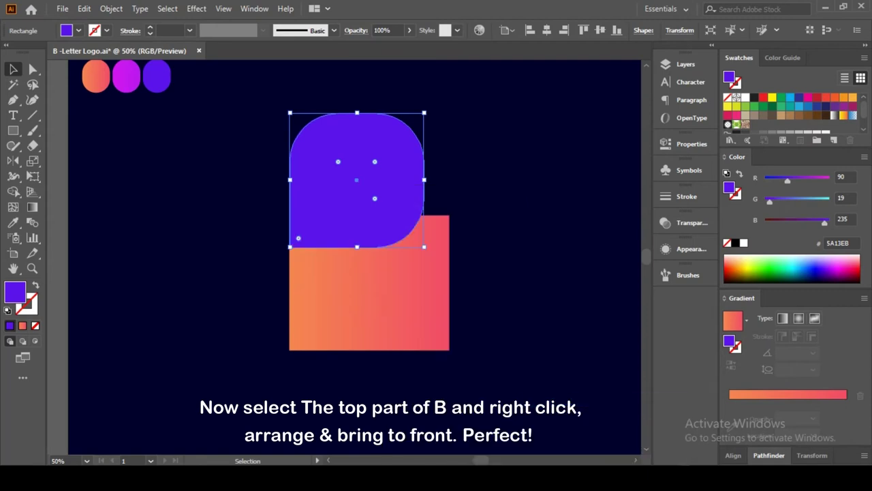
pyautogui.hotkey('ctrl', 'shift', 'a')
pyautogui.click(369, 282)
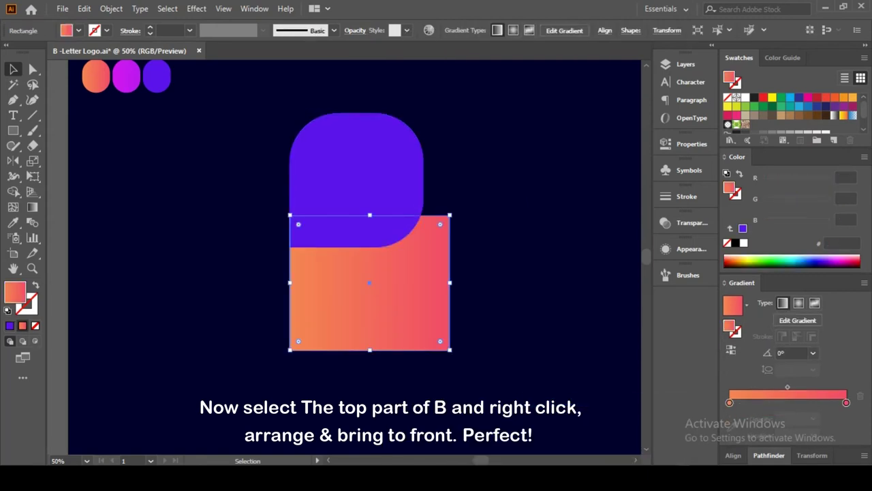
pyautogui.click(33, 69)
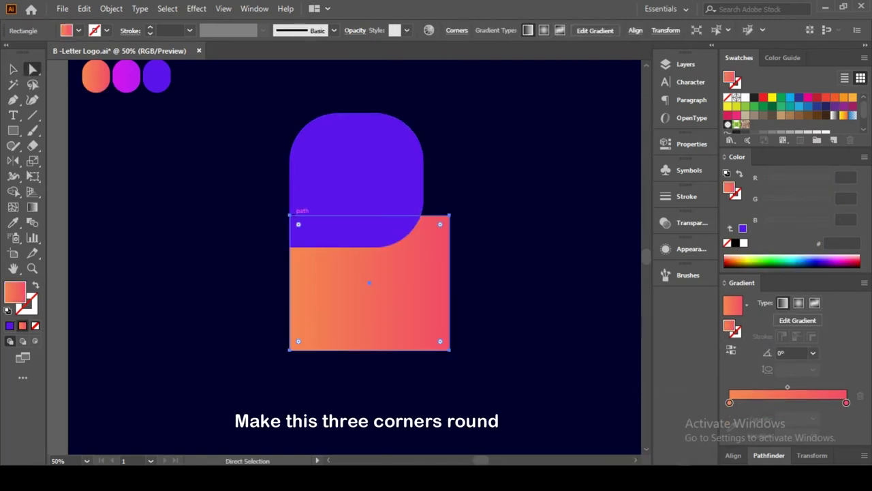
# - Round the gradient rectangle's top two and bottom-right corners to 128.57 px, bottom-left sharp
pyautogui.click(289, 216)
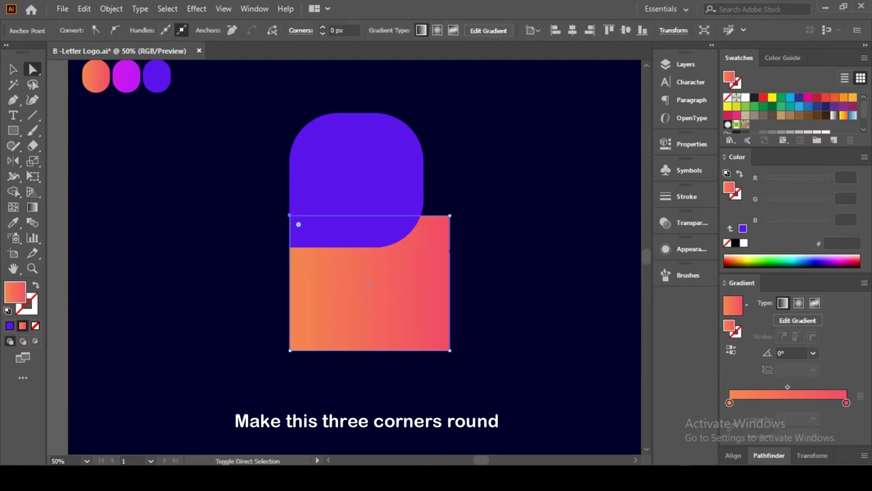
pyautogui.keyDown('shift'); pyautogui.click(449, 215); pyautogui.keyUp('shift')
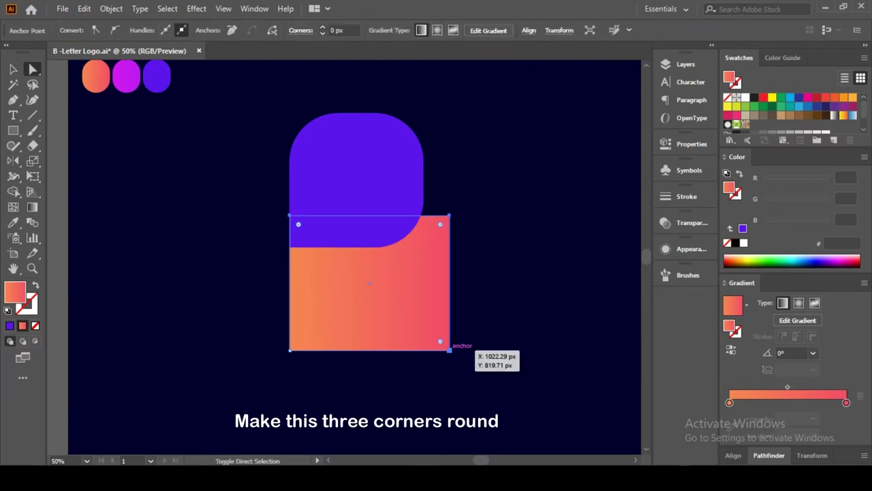
pyautogui.moveTo(298, 224)
pyautogui.mouseDown()
pyautogui.moveTo(343, 265)
pyautogui.moveTo(334, 259)
pyautogui.mouseUp()
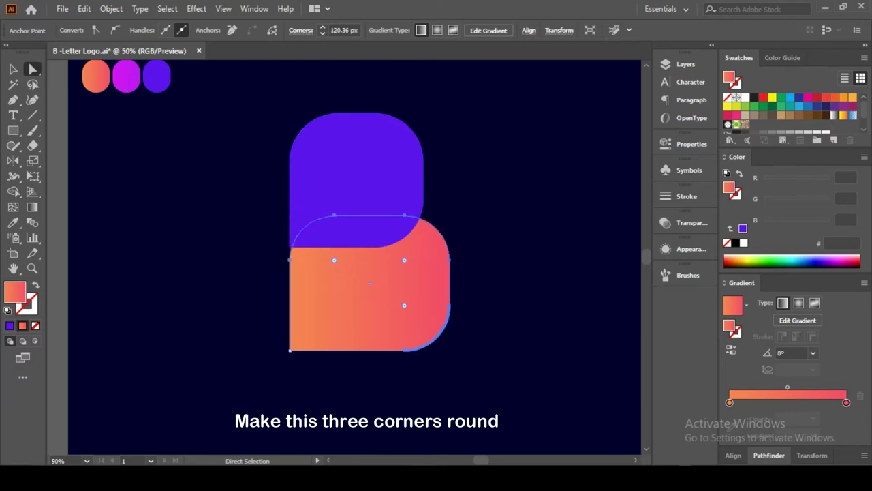
pyautogui.moveTo(404, 305); pyautogui.dragTo(402, 302)
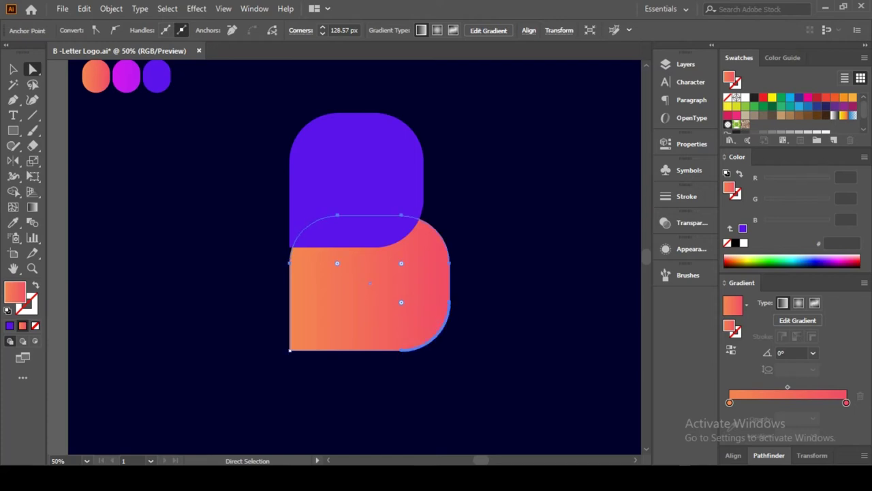
pyautogui.press('v')
pyautogui.moveTo(249, 192); pyautogui.dragTo(455, 415)
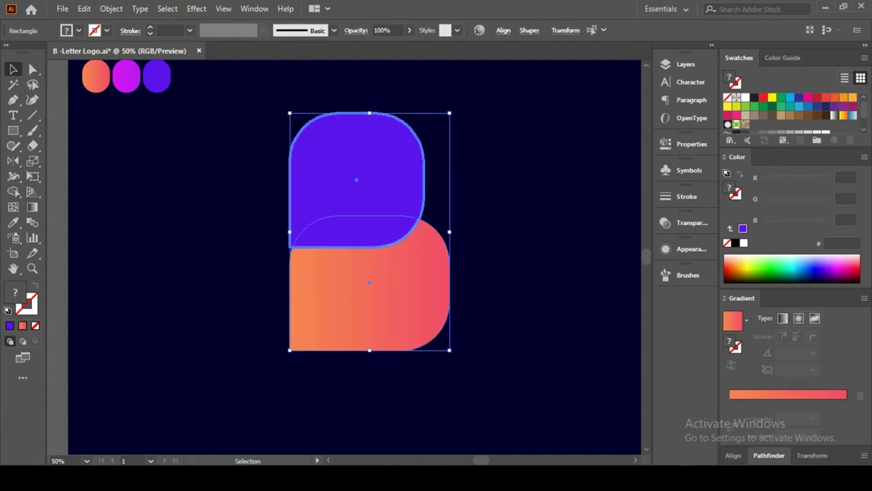
pyautogui.click(503, 30)
pyautogui.click(375, 66)
pyautogui.click(503, 30)
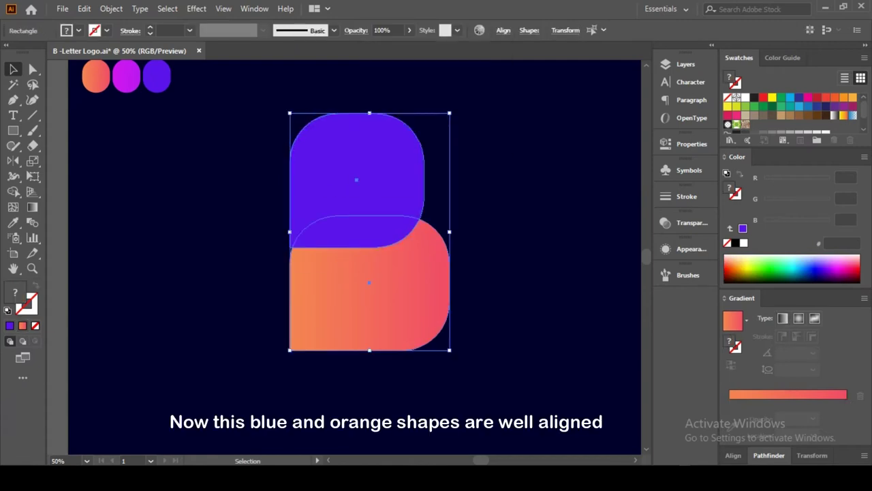
pyautogui.hotkey('ctrl', 'shift', 'a')
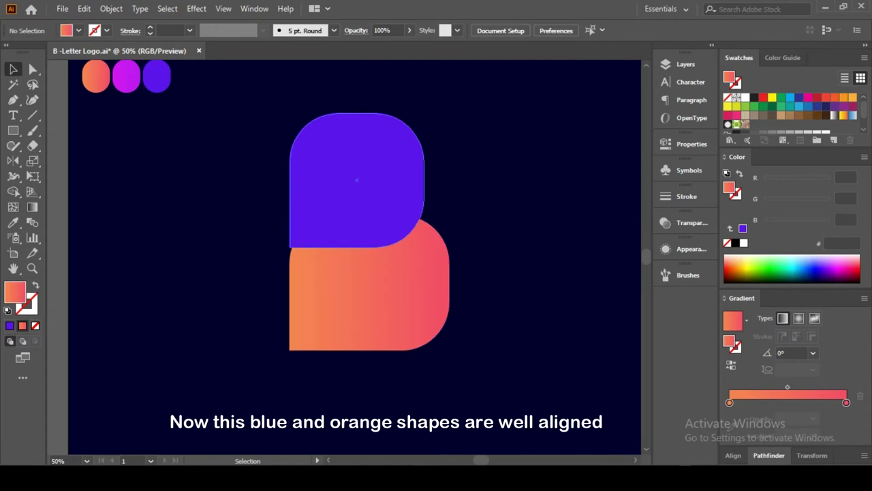
pyautogui.hotkey('ctrl', '+')
pyautogui.moveTo(365, 320); pyautogui.dragTo(366, 313)
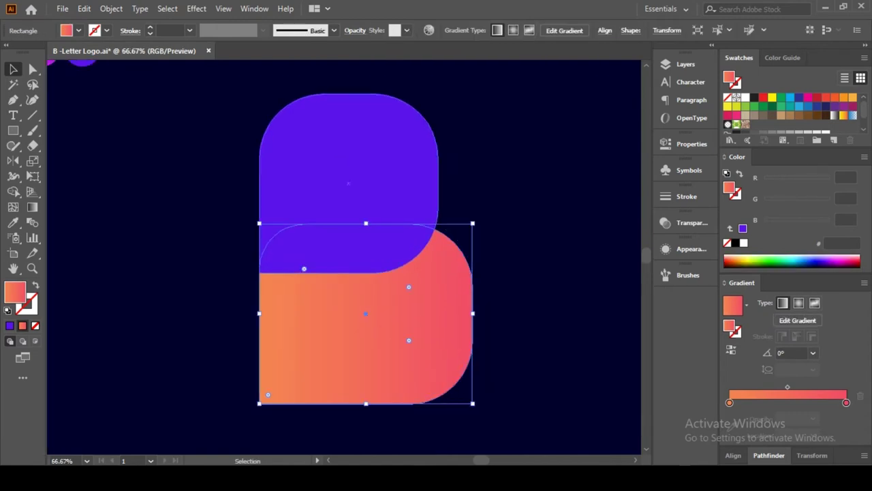
pyautogui.hotkey('ctrl', 'shift', 'a')
pyautogui.click(366, 314)
pyautogui.click(348, 157)
pyautogui.scroll(3, 282, 284)
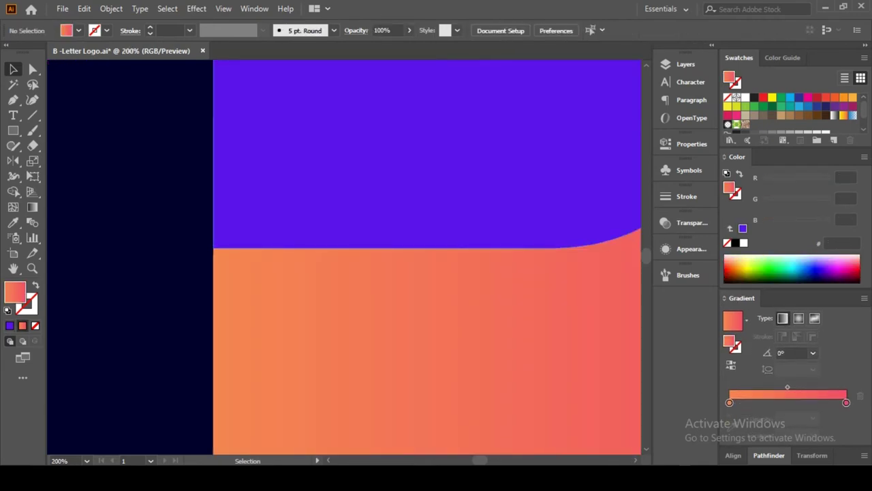
pyautogui.scroll(-1, 168, 257)
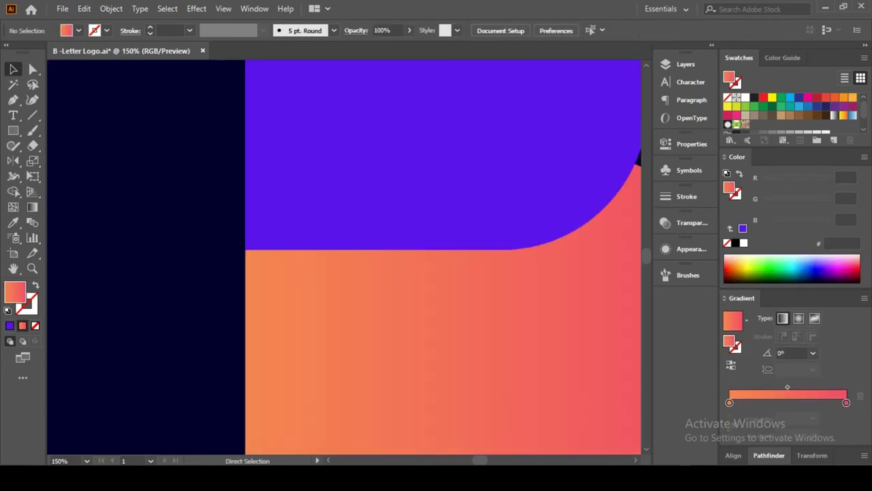
pyautogui.scroll(-2, 167, 257)
pyautogui.scroll(-2, 168, 257)
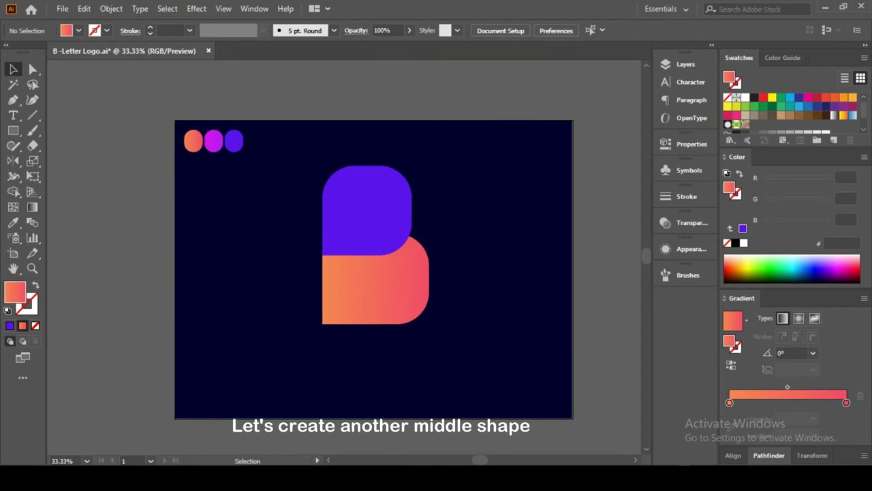
# - Use Shape Builder to split the shapes' overlap into a separate middle piece
pyautogui.scroll(1, 416, 191)
pyautogui.scroll(1, 324, 299)
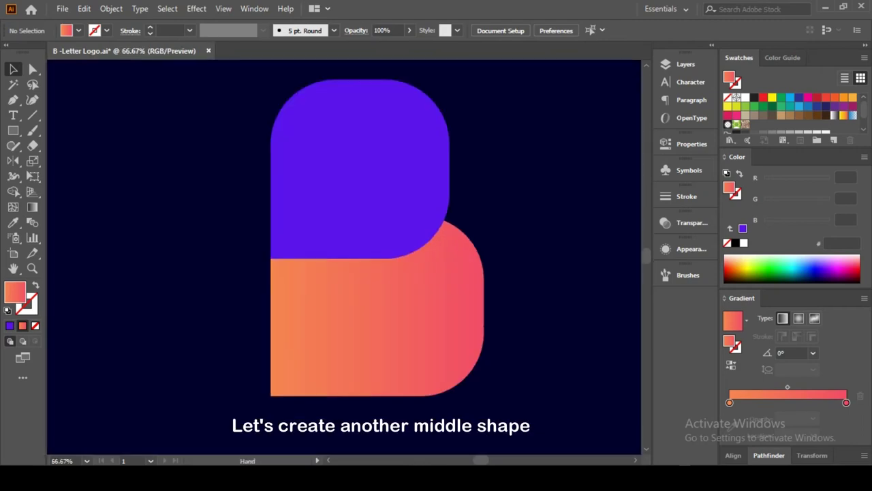
pyautogui.click(346, 195)
pyautogui.moveTo(362, 192); pyautogui.dragTo(483, 327)
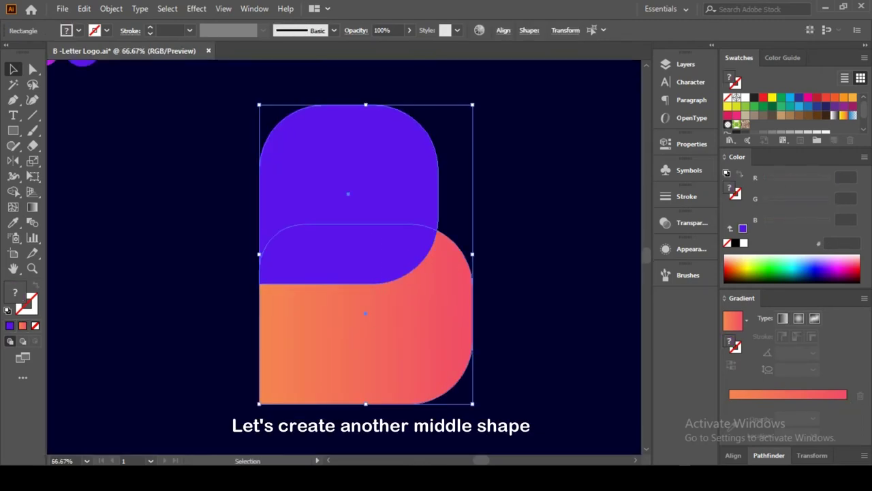
pyautogui.hotkey('shift', 'm')
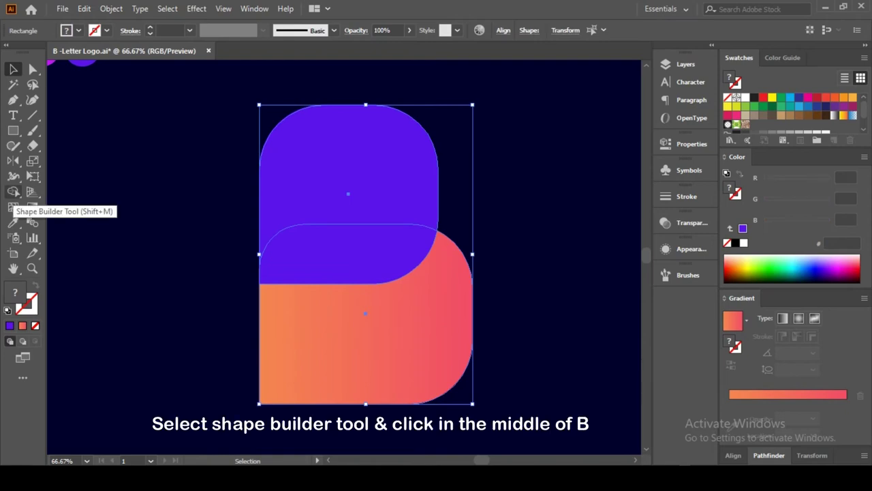
pyautogui.click(13, 192)
pyautogui.click(348, 252)
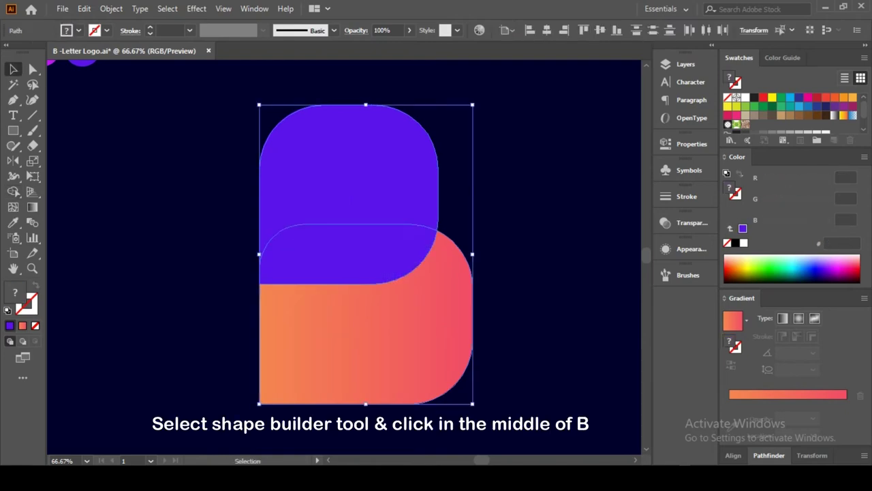
# - Drag the top, middle and bottom pieces apart to check the split, then undo the moves
pyautogui.press('v')
pyautogui.moveTo(347, 170); pyautogui.dragTo(298, 132)
pyautogui.moveTo(347, 255); pyautogui.dragTo(463, 191)
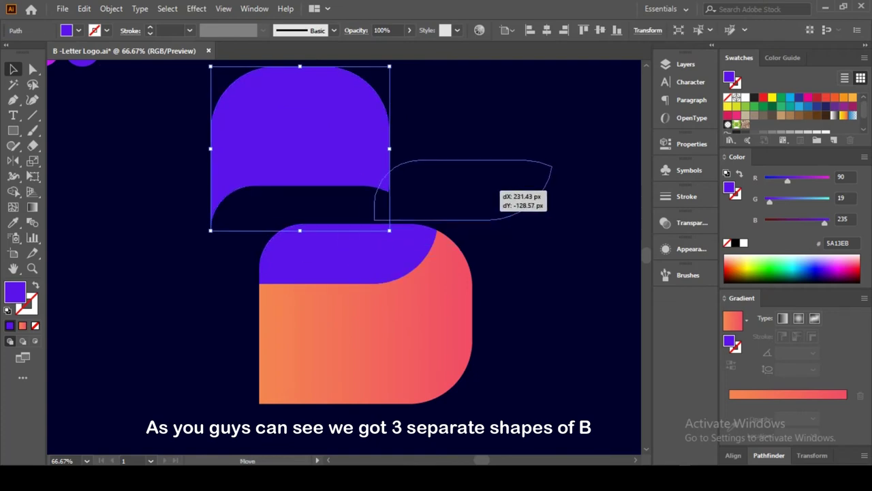
pyautogui.moveTo(368, 341); pyautogui.dragTo(392, 398)
pyautogui.hotkey('ctrl', 'z')
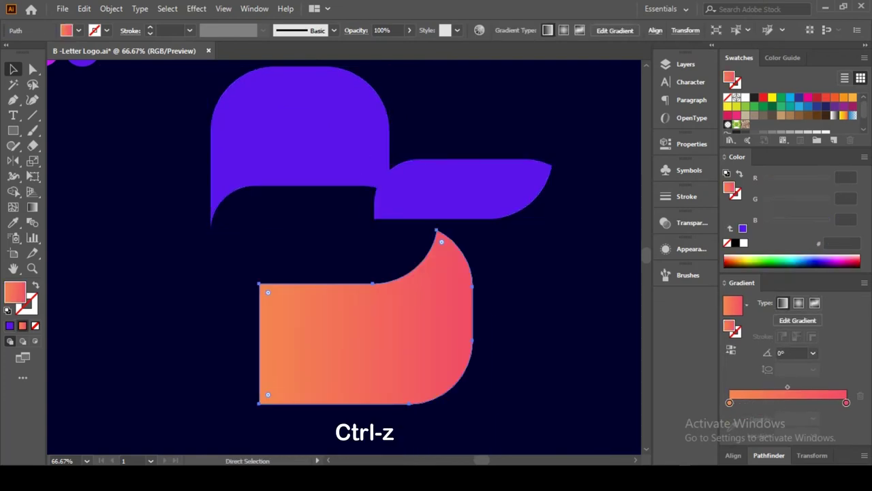
pyautogui.hotkey('ctrl', 'z')
pyautogui.hotkey('ctrl', 'z')
pyautogui.hotkey('ctrl', 'z')
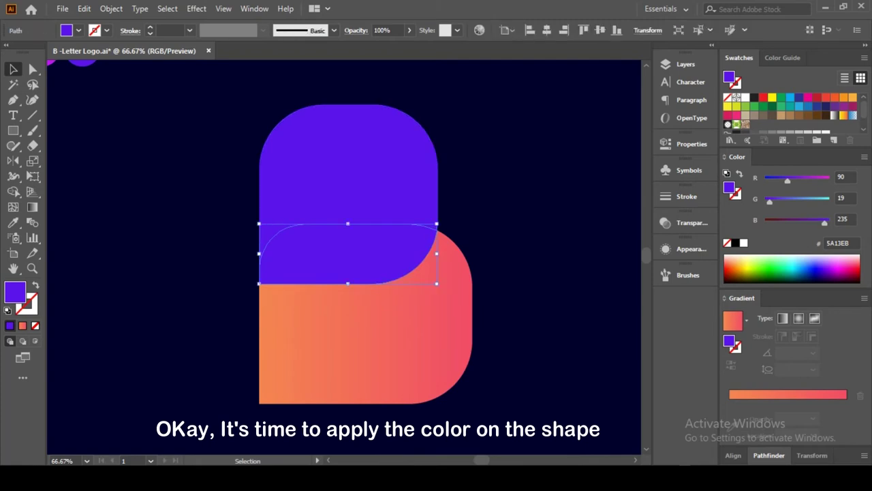
# - Sample the middle colour circle's magenta onto the overlap piece
pyautogui.hotkey('ctrl', '-')
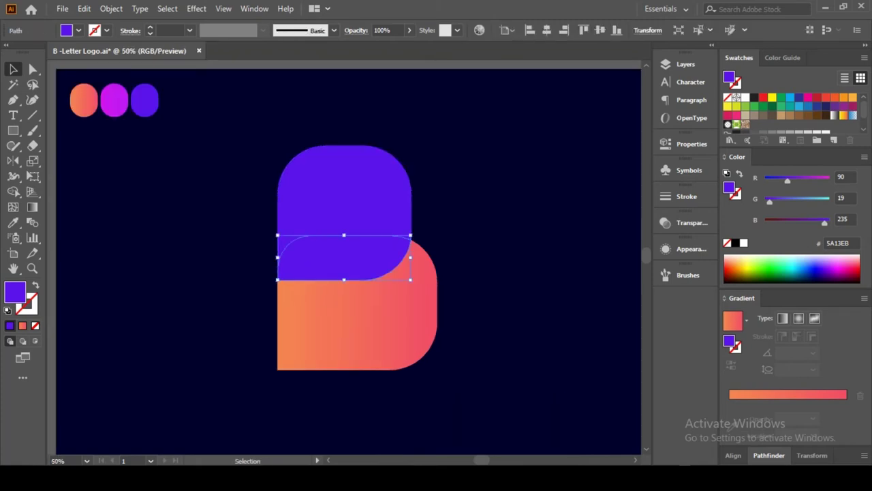
pyautogui.press('i')
pyautogui.click(115, 101)
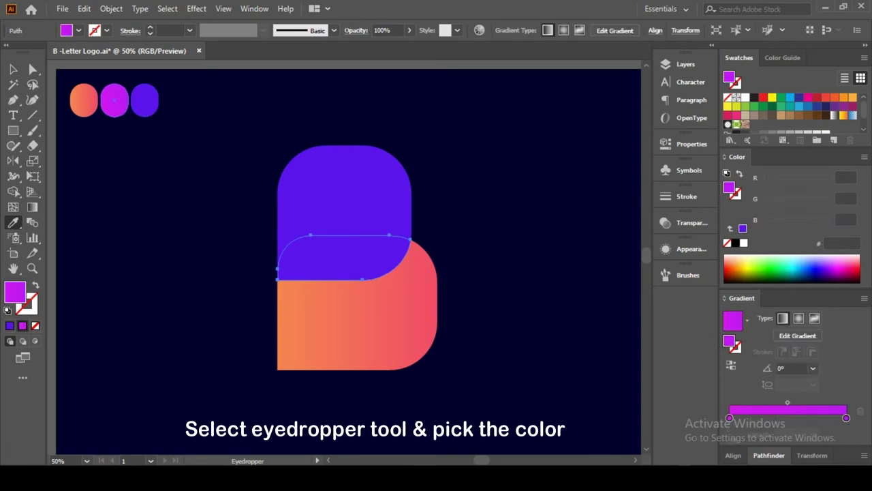
pyautogui.press('v')
pyautogui.hotkey('ctrl', 'shift', 'a')
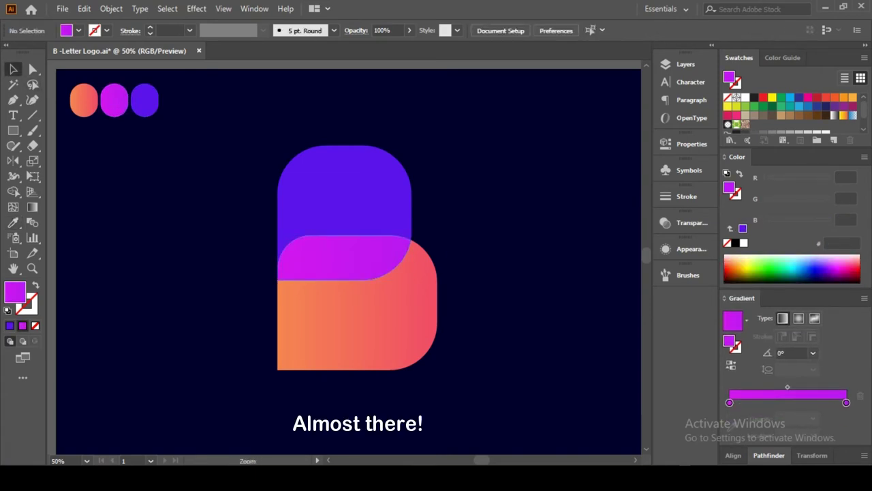
# - Zoom in to check the seams between the B's pieces
pyautogui.hotkey('ctrl', '=')
pyautogui.hotkey('ctrl', '=')
pyautogui.hotkey('ctrl', '=')
pyautogui.hotkey('ctrl', '=')
pyautogui.hotkey('ctrl', '=')
pyautogui.hotkey('ctrl', '=')
pyautogui.hotkey('ctrl', '=')
pyautogui.hotkey('ctrl', '=')
pyautogui.hotkey('ctrl', '=')
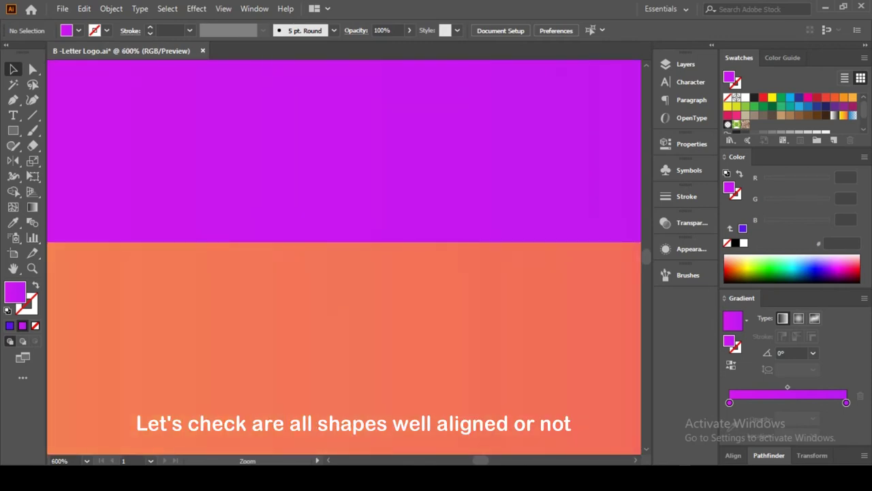
pyautogui.hotkey('ctrl', '=')
pyautogui.hotkey('ctrl', '=')
pyautogui.hotkey('ctrl', '=')
pyautogui.hotkey('ctrl', '=')
pyautogui.hotkey('ctrl', '=')
pyautogui.hotkey('ctrl', '=')
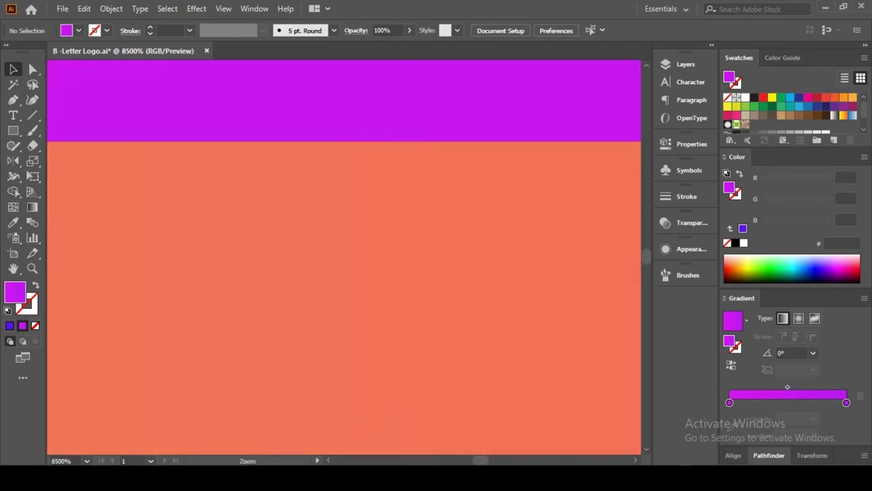
pyautogui.hotkey('ctrl', '=')
pyautogui.hotkey('ctrl', '=')
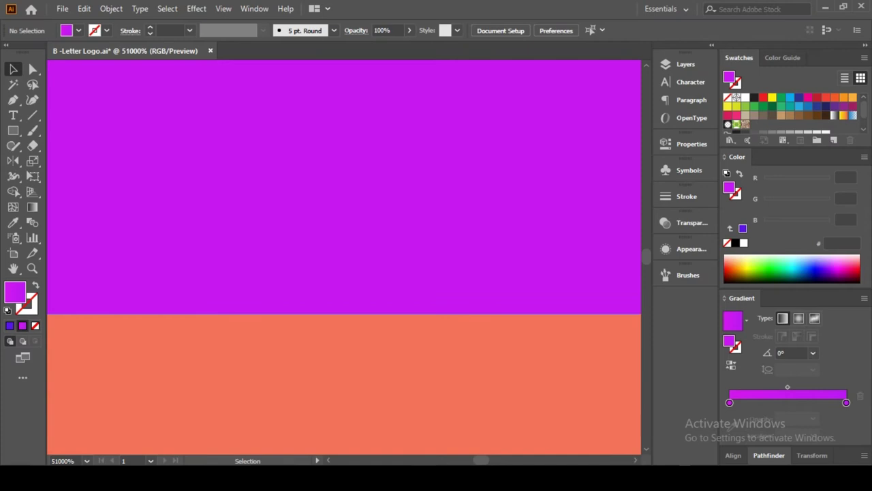
pyautogui.hotkey('ctrl', '0')
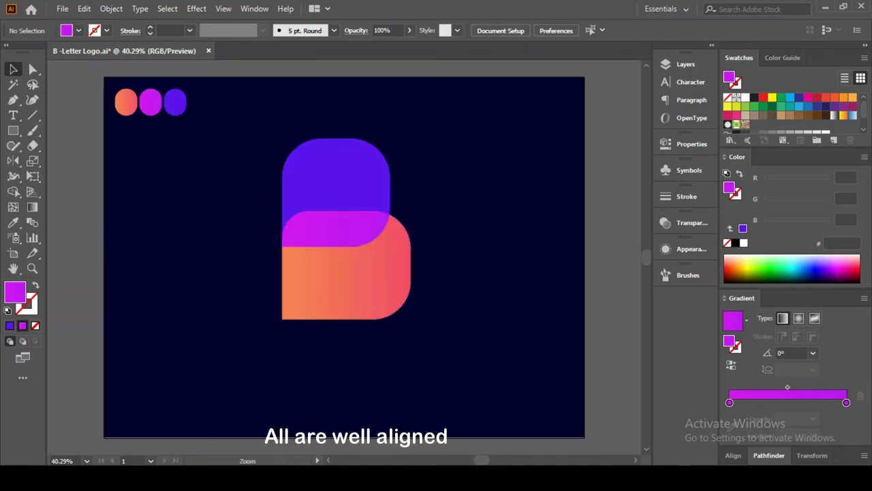
pyautogui.hotkey('ctrl', '=')
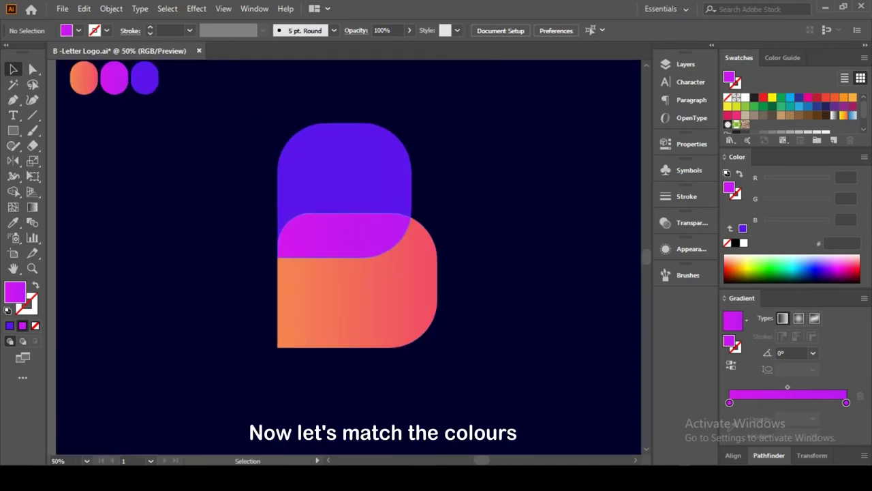
pyautogui.click(354, 306)
pyautogui.press('g')
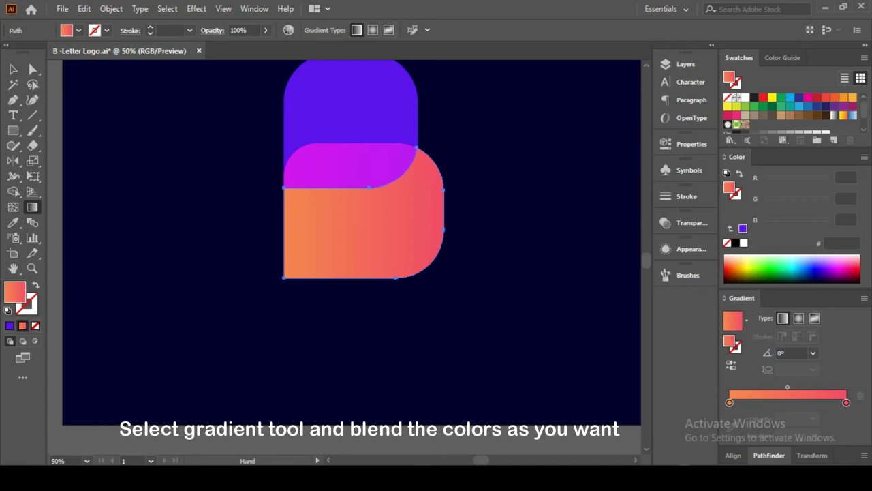
# - Angle the bottom piece's gradient to about -142°, orange upper right to pink lower left
pyautogui.hotkey('ctrl', '-')
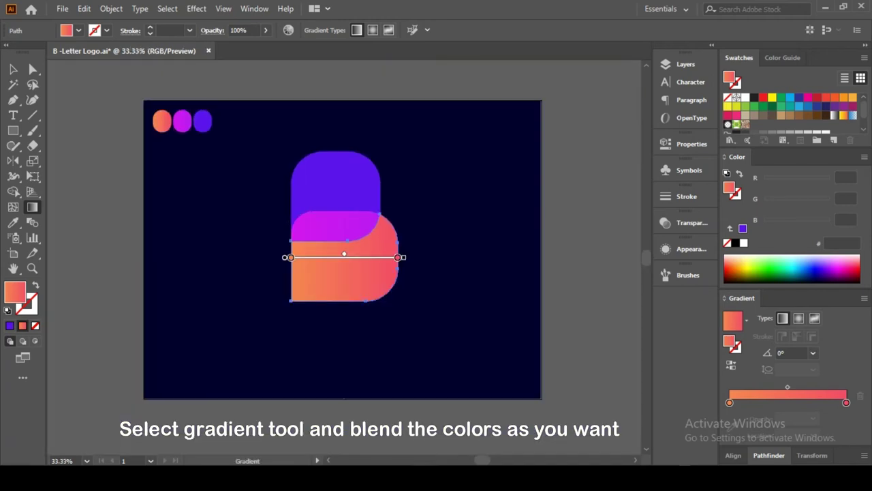
pyautogui.moveTo(259, 325); pyautogui.dragTo(416, 209)
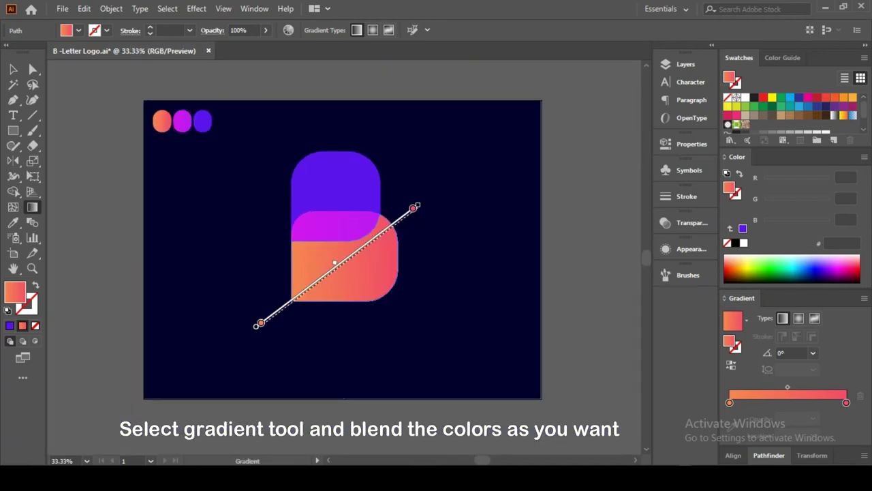
pyautogui.press('v')
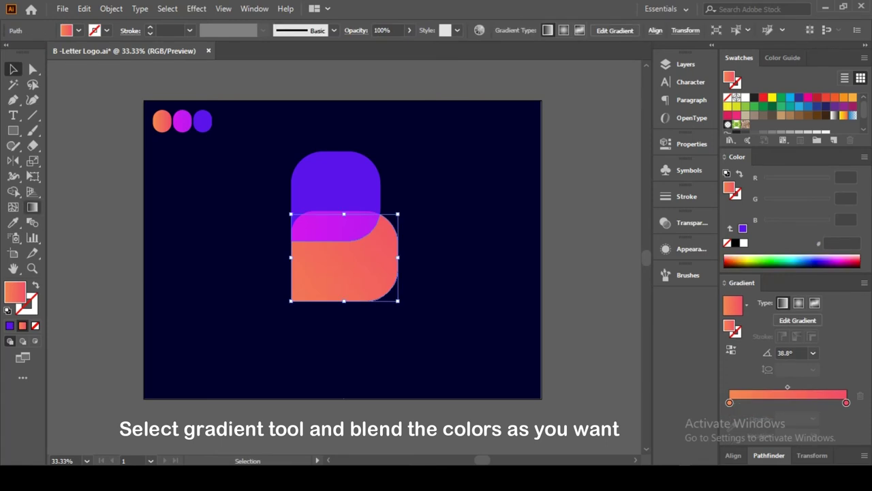
pyautogui.press('g')
pyautogui.moveTo(456, 174); pyautogui.dragTo(266, 325)
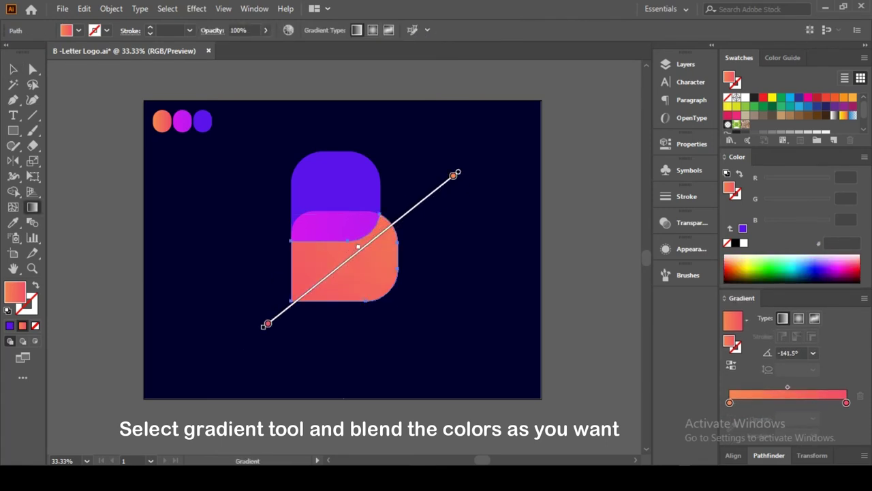
pyautogui.moveTo(417, 213); pyautogui.dragTo(244, 333)
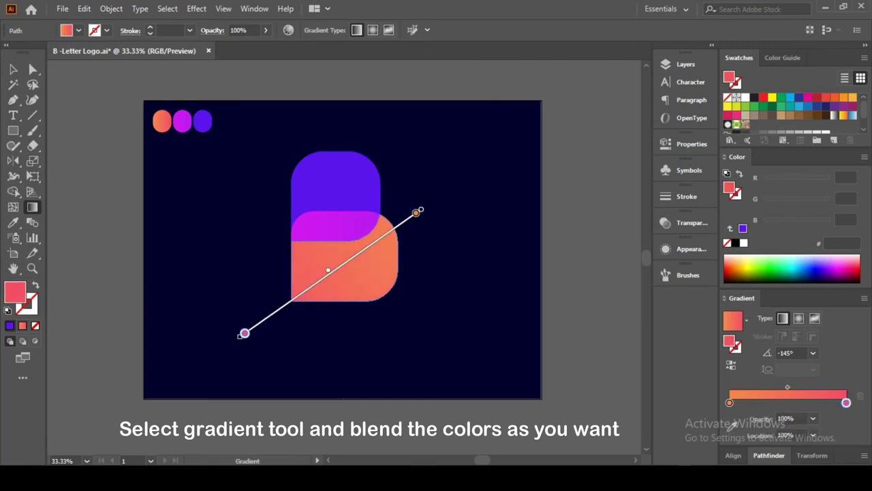
pyautogui.click(244, 333)
pyautogui.moveTo(412, 208); pyautogui.dragTo(246, 339)
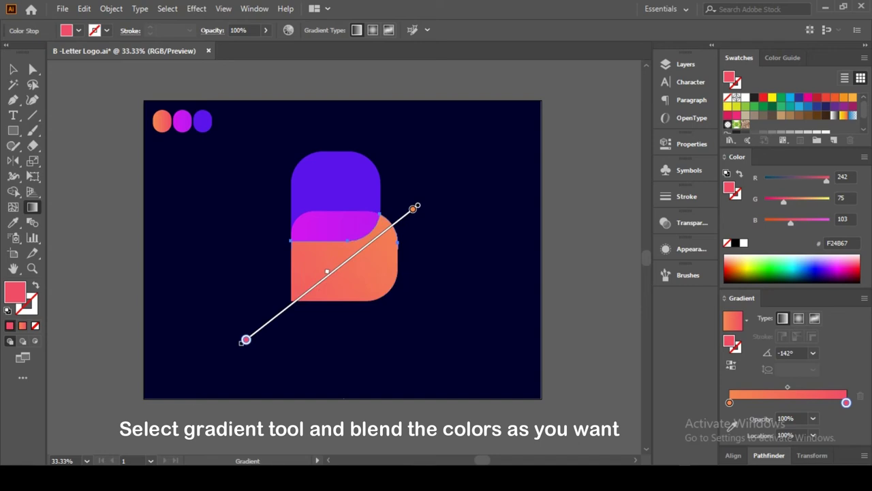
pyautogui.click(13, 69)
pyautogui.hotkey('ctrl', 'shift', 'a')
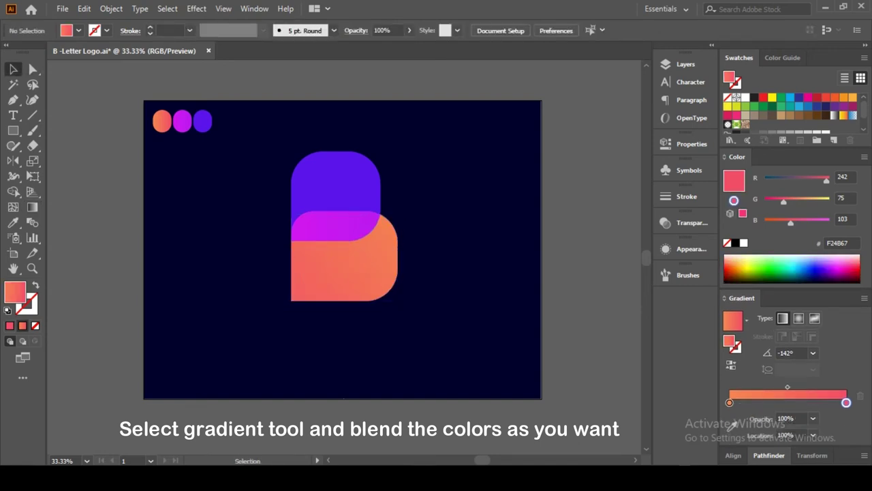
pyautogui.click(340, 226)
# - Give the middle piece a short -31.2° gradient, magenta upper left to violet lower right
pyautogui.press('g')
pyautogui.moveTo(261, 204); pyautogui.dragTo(339, 228)
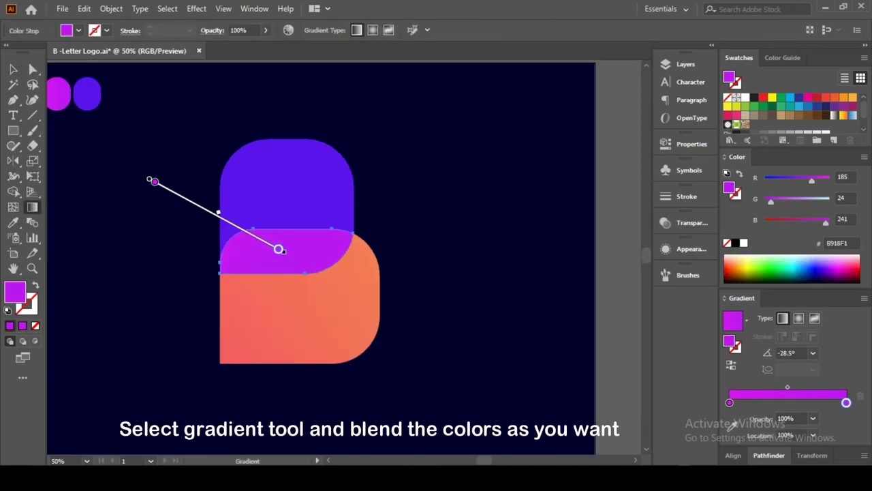
pyautogui.moveTo(196, 196); pyautogui.dragTo(266, 240)
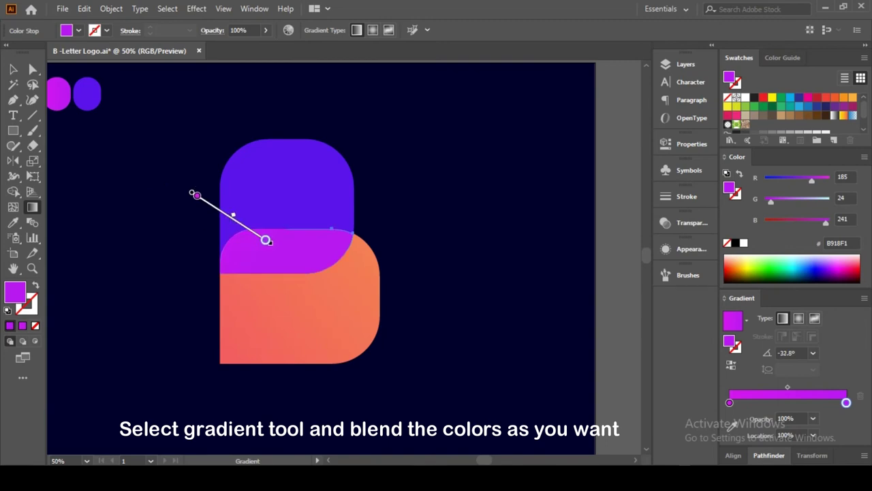
pyautogui.moveTo(223, 211); pyautogui.dragTo(308, 268)
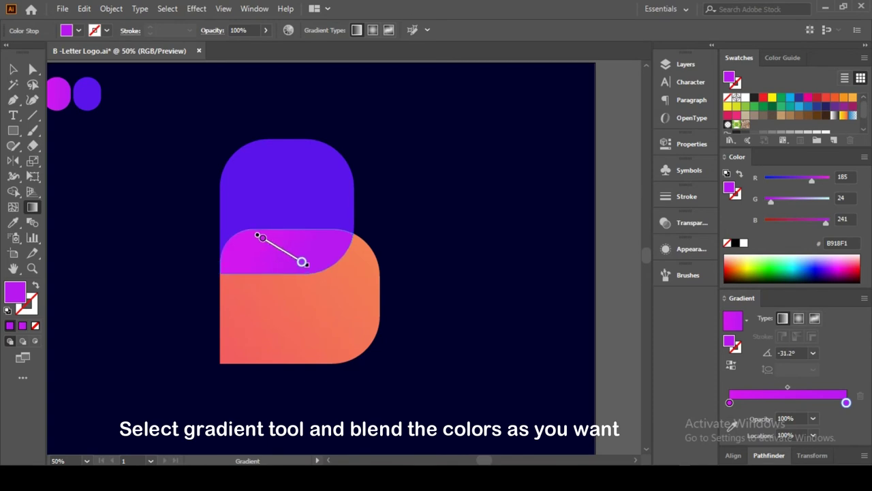
pyautogui.press('v')
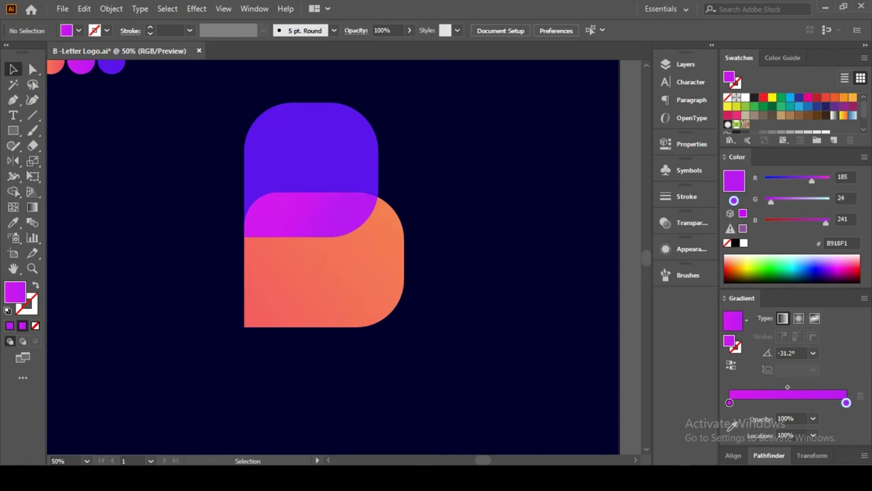
# - Group the three B pieces, scale the group down slightly and reposition it
pyautogui.moveTo(220, 108); pyautogui.dragTo(431, 345)
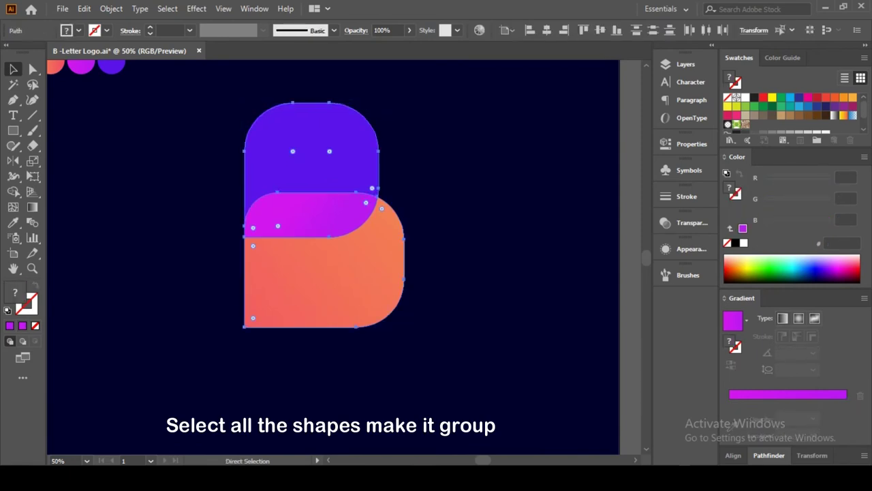
pyautogui.hotkey('ctrl', 'g')
pyautogui.moveTo(324, 103); pyautogui.dragTo(344, 111)
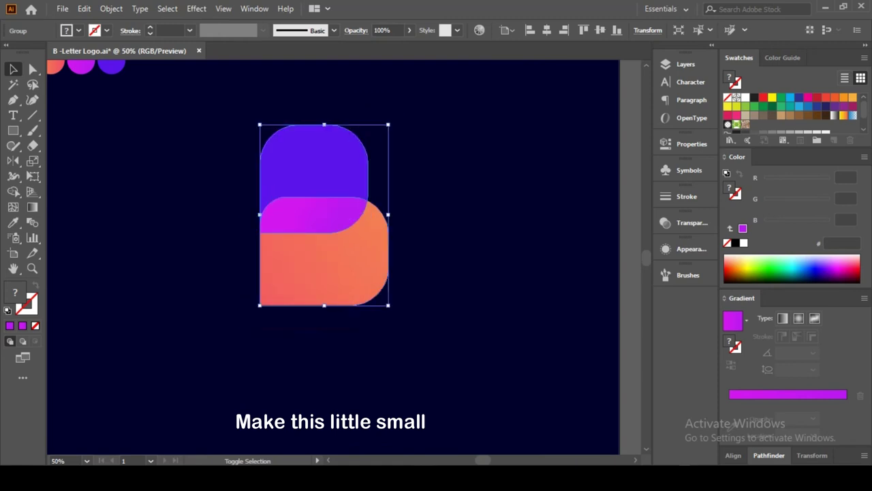
pyautogui.moveTo(269, 266)
pyautogui.mouseDown()
pyautogui.moveTo(336, 271)
pyautogui.moveTo(261, 271)
pyautogui.mouseUp()
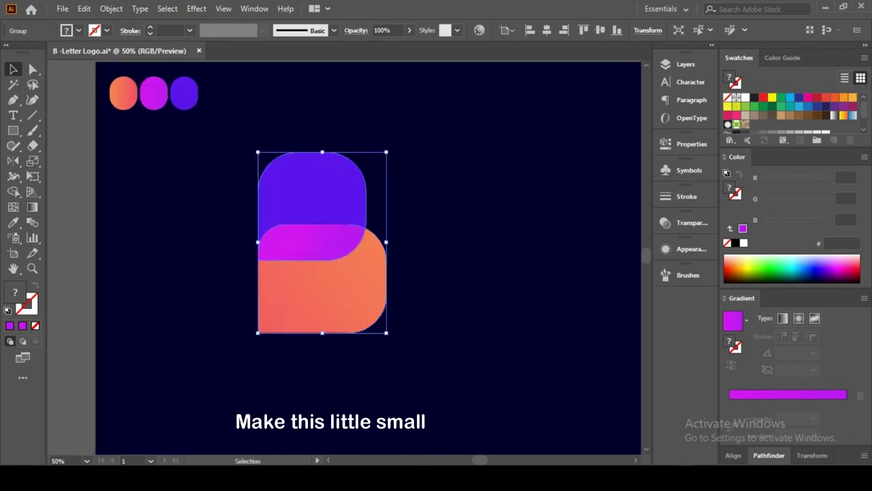
pyautogui.hotkey('ctrl', 'shift', 'a')
# - Type 'Bexbas' to the right of the B logo and colour it white
pyautogui.click(13, 115)
pyautogui.click(330, 282)
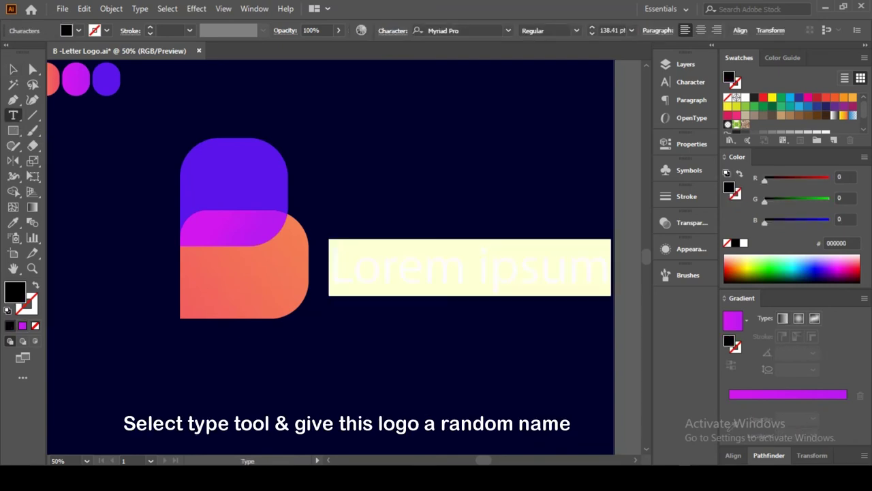
pyautogui.write('Bex')
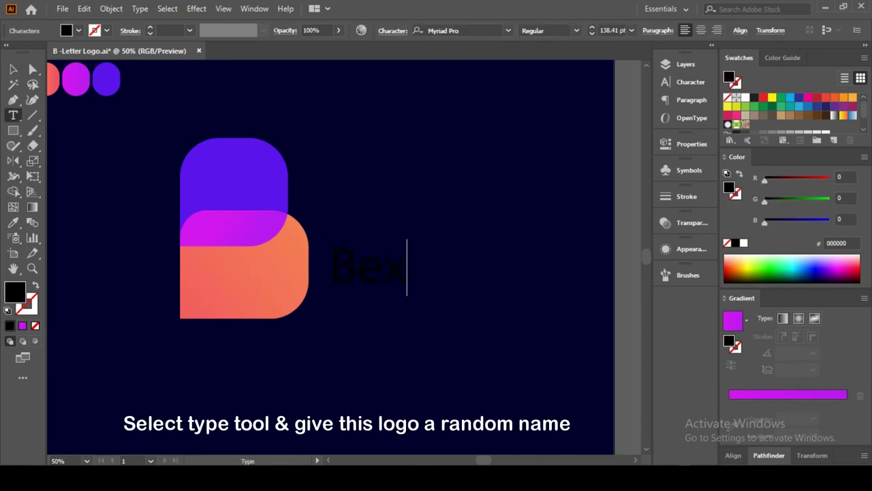
pyautogui.write('bas')
pyautogui.click(13, 69)
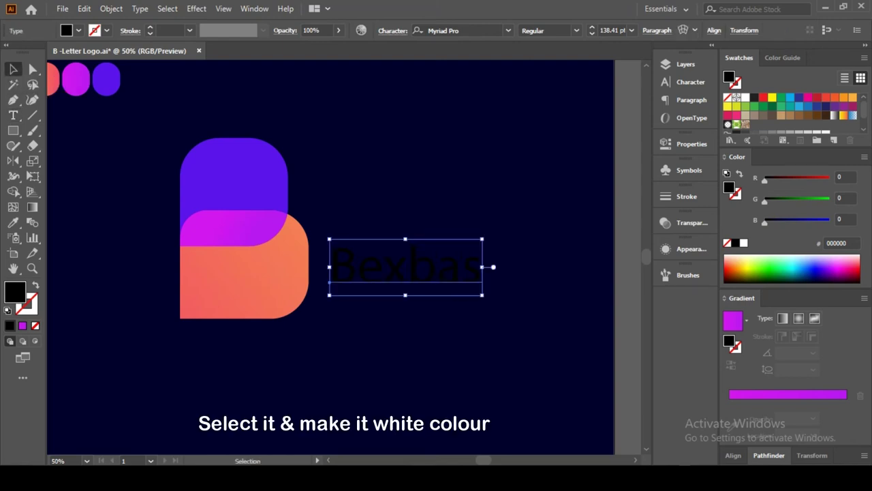
pyautogui.click(746, 97)
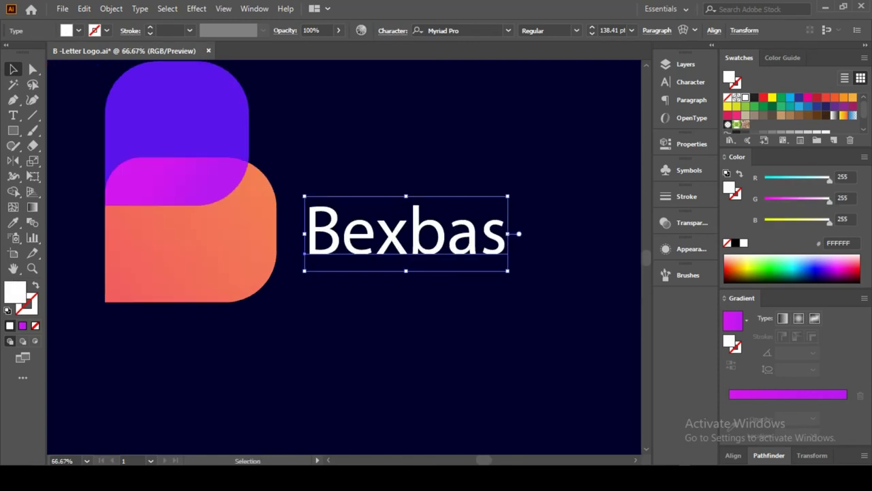
# - Set the letters 'Bex' in Gotham Book
pyautogui.press('t')
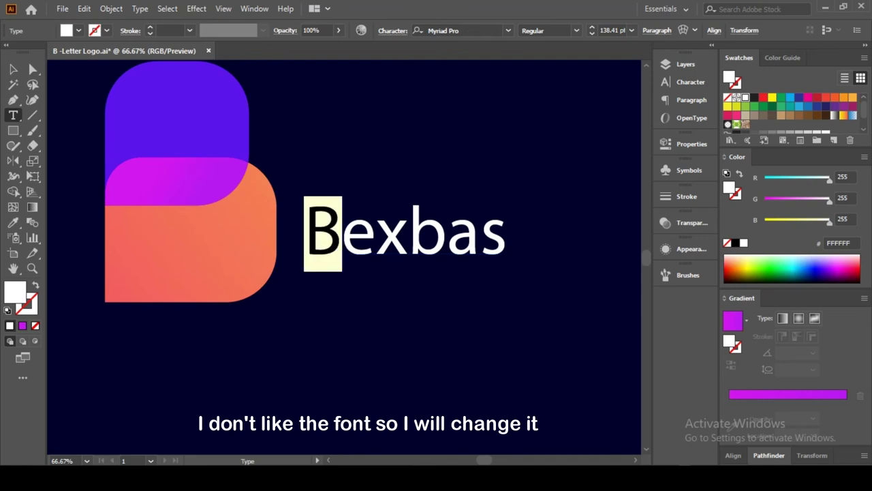
pyautogui.moveTo(304, 232); pyautogui.dragTo(407, 232)
pyautogui.click(507, 30)
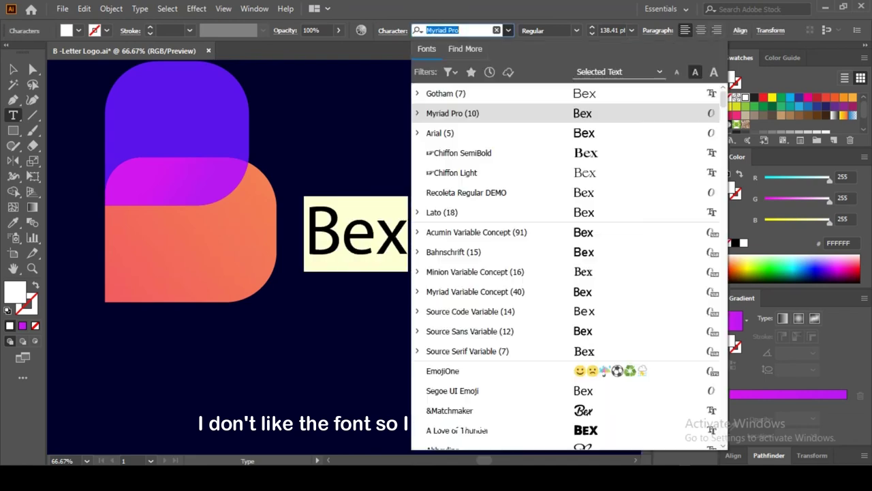
pyautogui.click(463, 91)
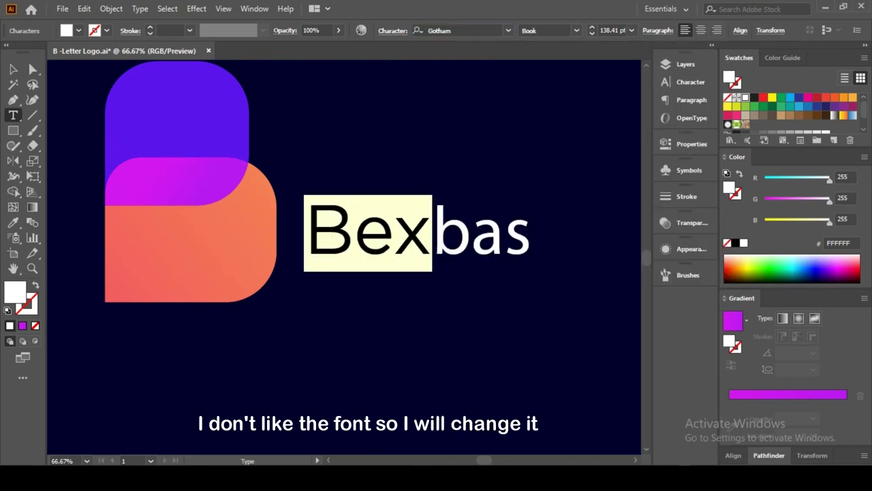
# - Set the letters 'bas' in Gotham Light, then exit text editing and deselect
pyautogui.moveTo(432, 232); pyautogui.dragTo(531, 232)
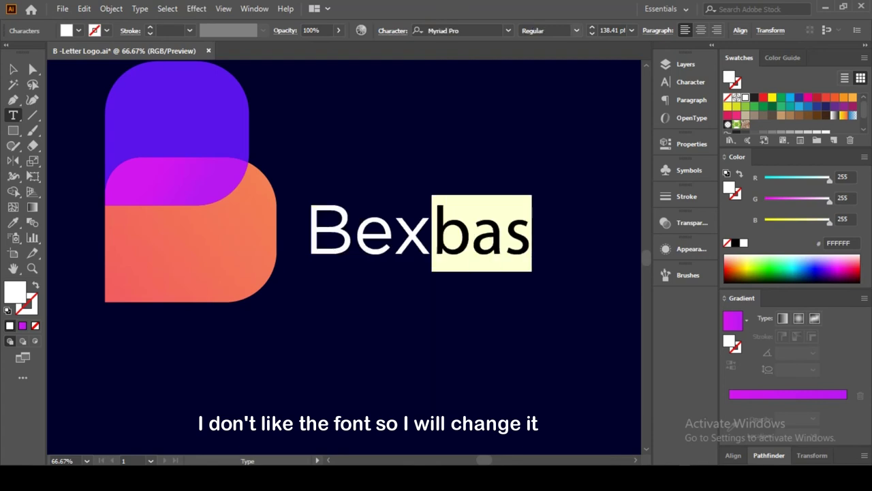
pyautogui.click(576, 30)
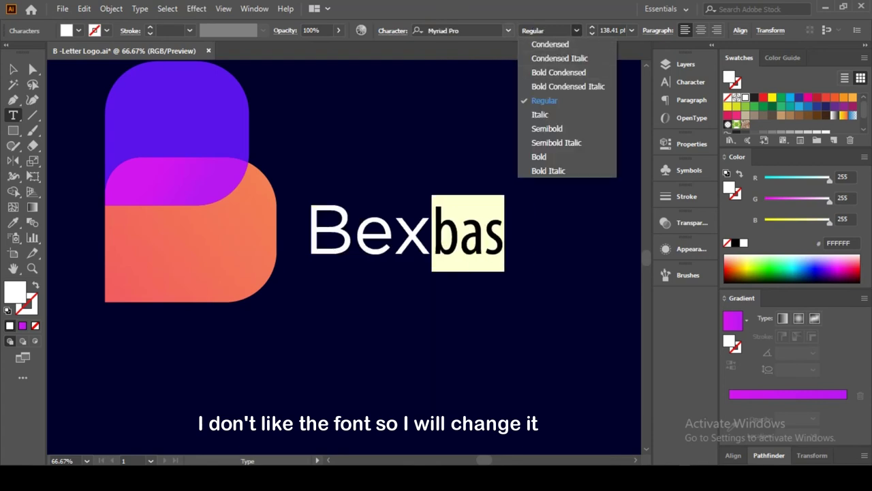
pyautogui.click(508, 30)
pyautogui.click(463, 91)
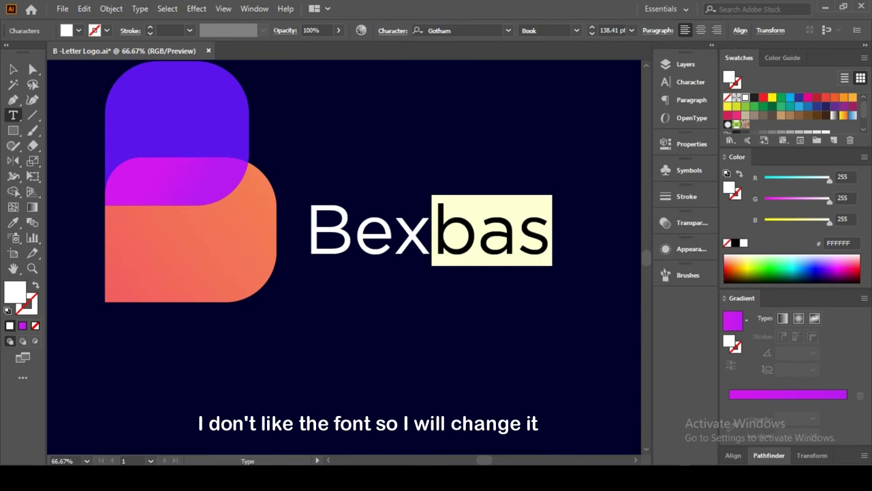
pyautogui.click(576, 30)
pyautogui.click(538, 42)
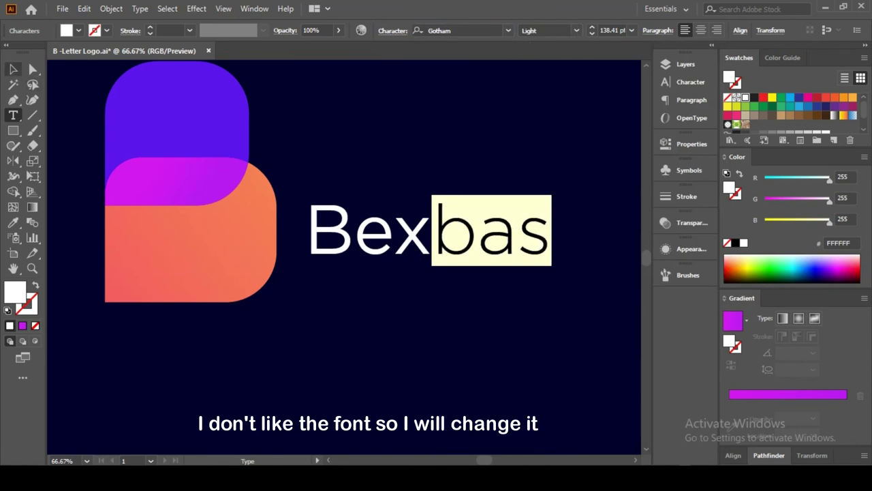
pyautogui.press('Escape')
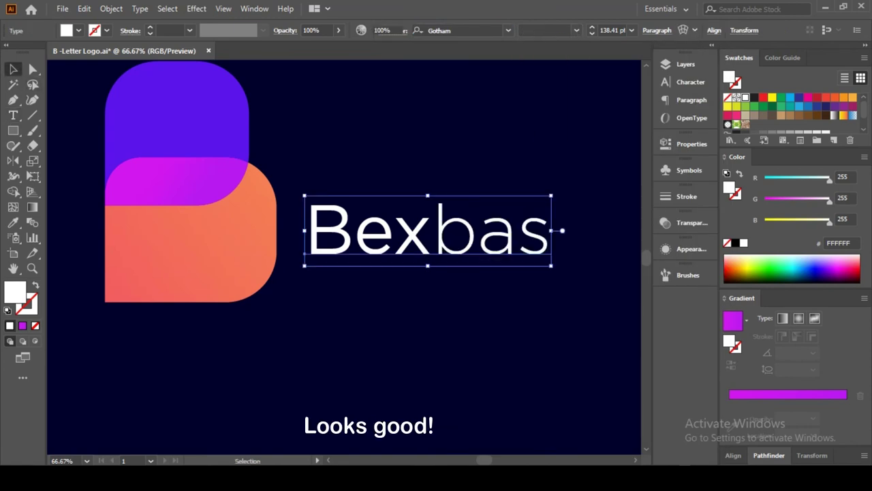
pyautogui.hotkey('ctrl', 'shift', 'a')
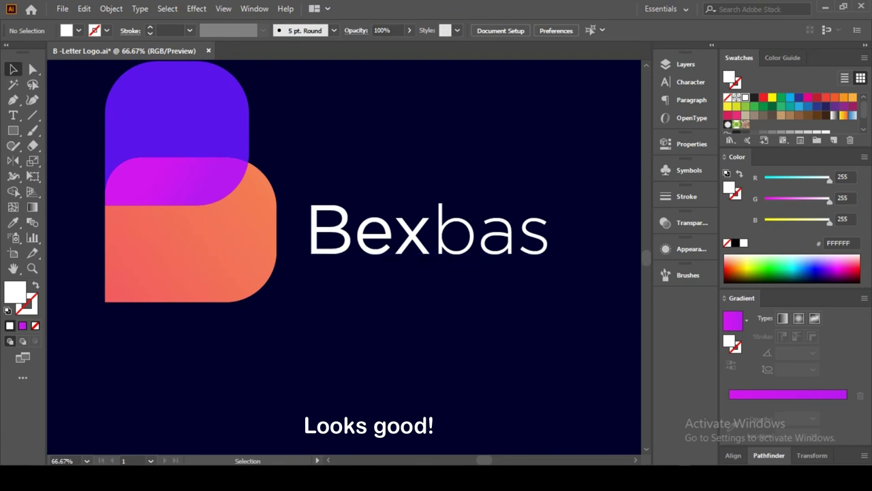
# - Convert the Bexbas text to outlines and select it together with the B logo
pyautogui.click(428, 231)
pyautogui.rightClick(326, 200)
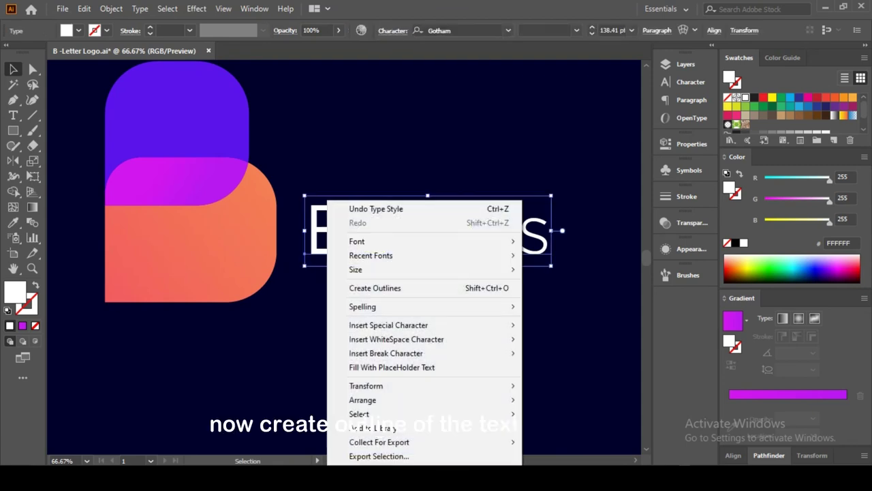
pyautogui.click(374, 287)
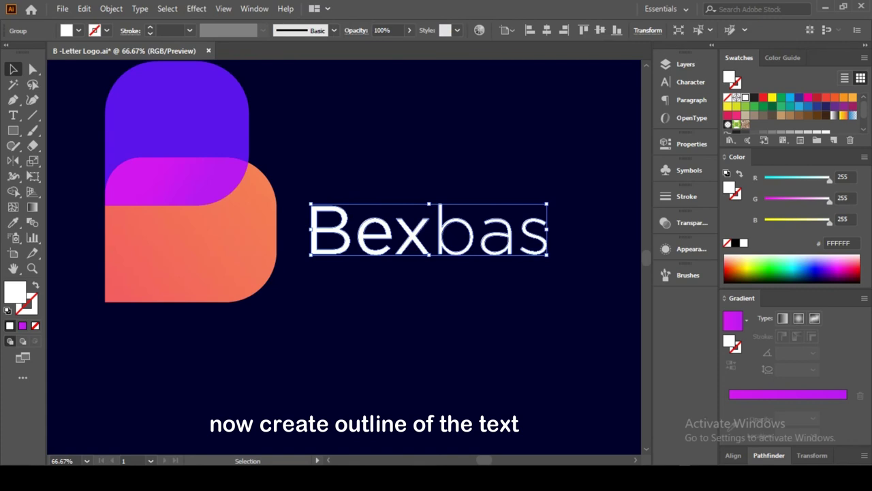
pyautogui.click(259, 232)
pyautogui.keyDown('shift'); pyautogui.click(343, 246); pyautogui.keyUp('shift')
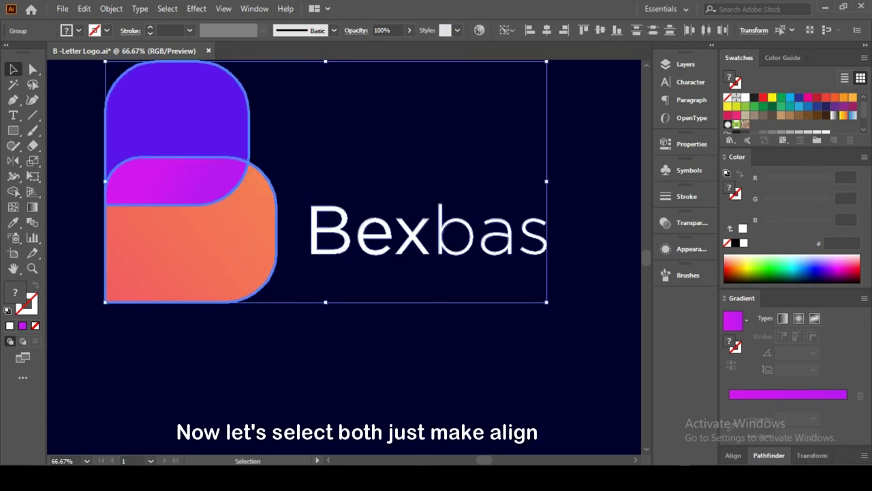
# - Bottom-align Bexbas with the B logo, then nudge the wordmark up and slightly left
pyautogui.click(617, 30)
pyautogui.click(477, 171)
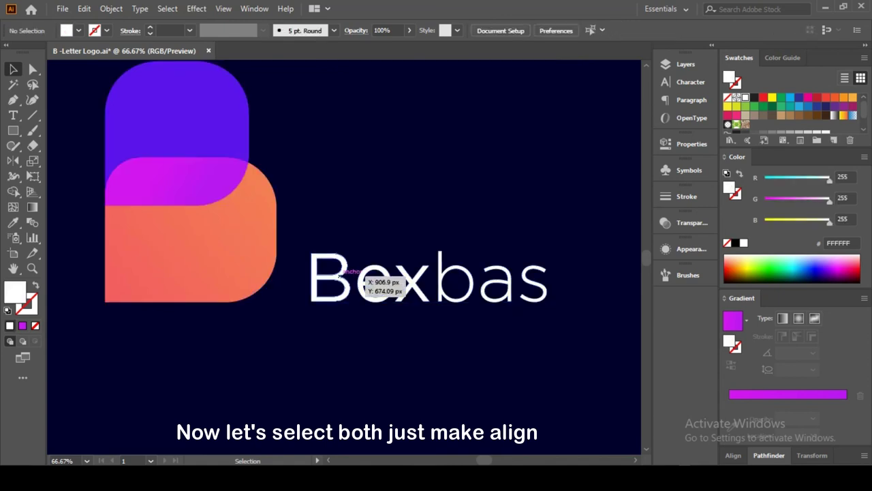
pyautogui.click(343, 269)
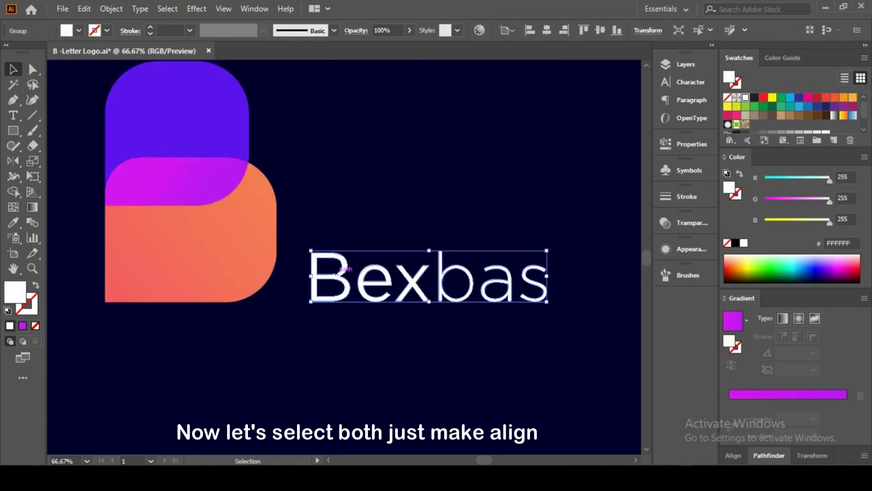
pyautogui.hotkey('shift', 'Up')
pyautogui.hotkey('shift', 'Up')
pyautogui.moveTo(343, 269); pyautogui.dragTo(335, 269)
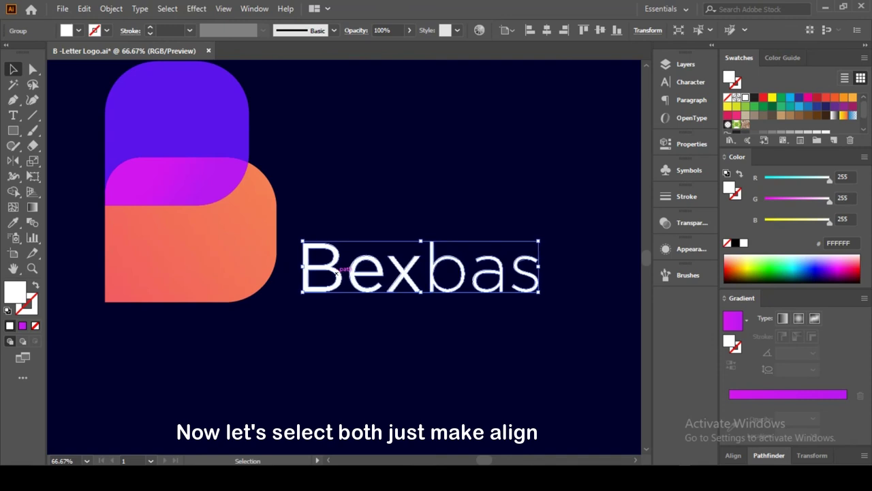
# - Shrink the B logo around its centre and move Bexbas snugly beside it
pyautogui.hotkey('ctrl', '-')
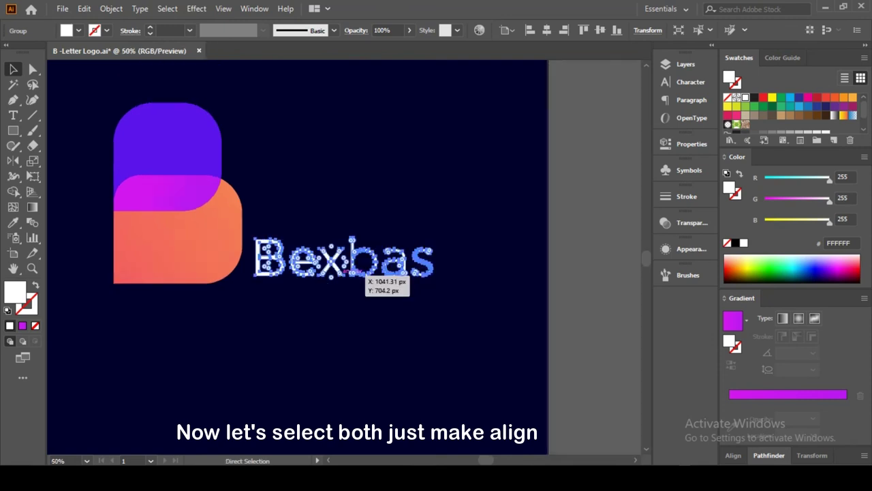
pyautogui.hotkey('ctrl', 'shift', 'a')
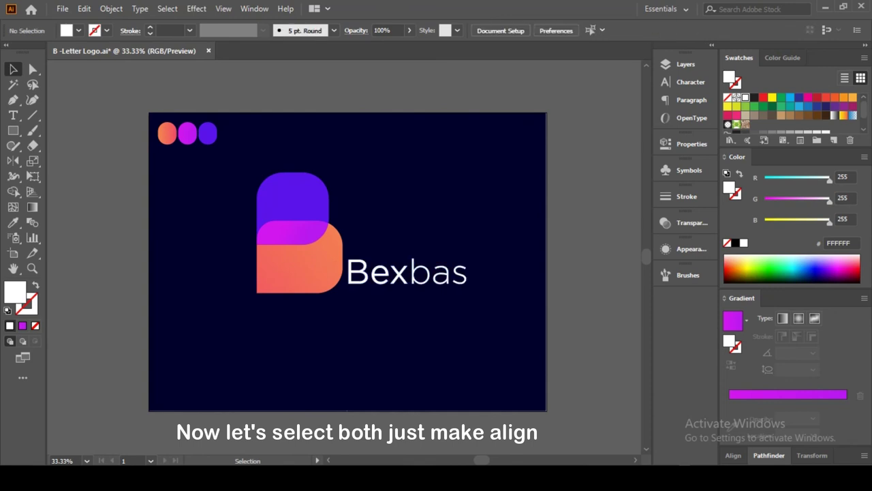
pyautogui.moveTo(278, 142); pyautogui.dragTo(307, 345)
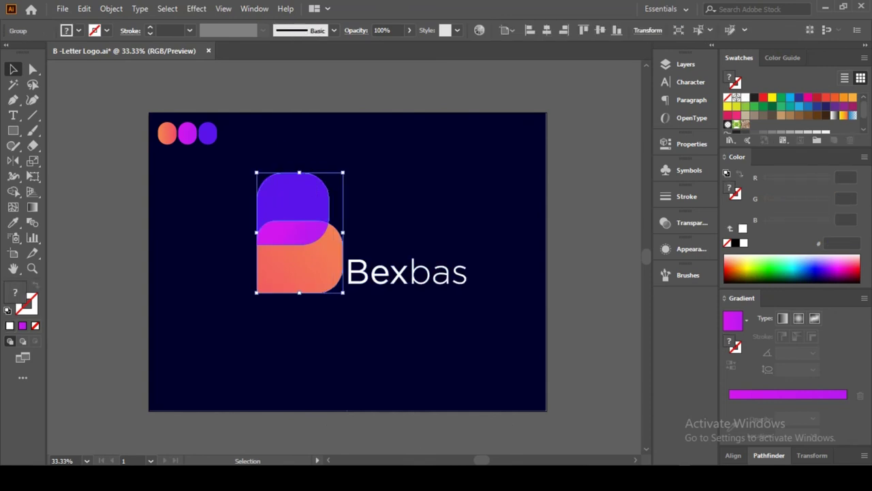
pyautogui.moveTo(343, 173); pyautogui.dragTo(337, 180)
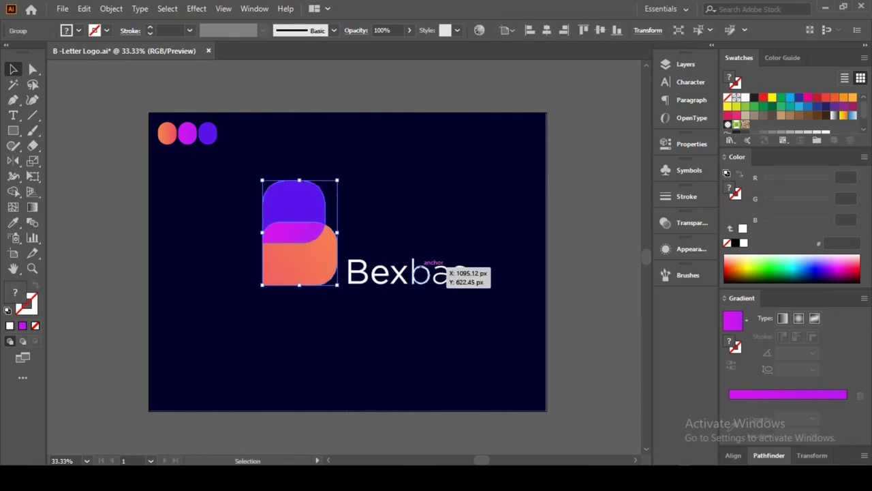
pyautogui.moveTo(387, 283); pyautogui.dragTo(381, 279)
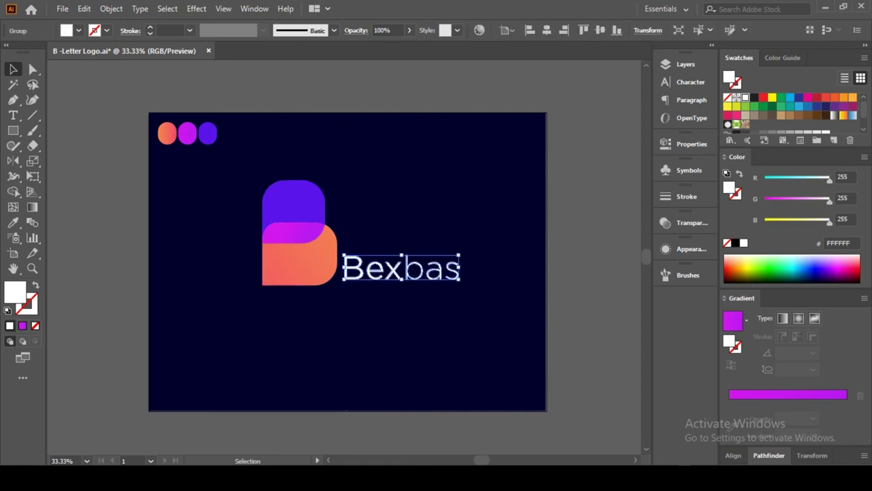
pyautogui.hotkey('ctrl', 'shift', 'a')
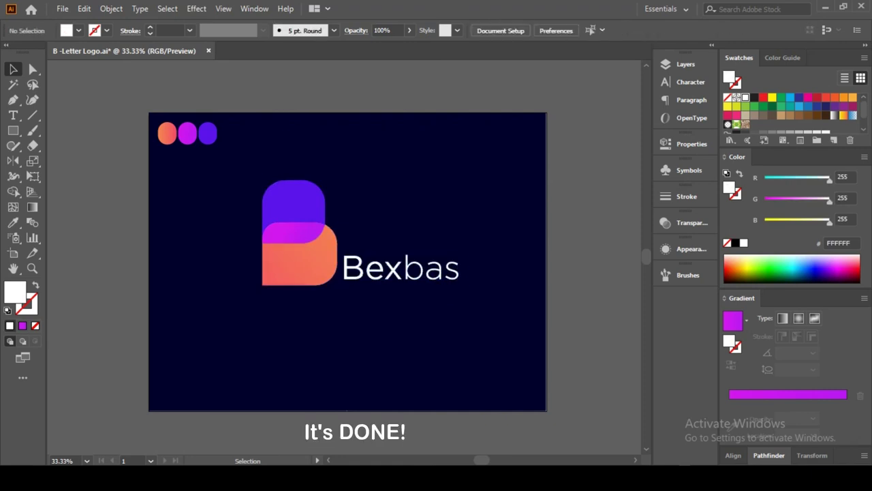
# - Scale the B logo and Bexbas wordmark up slightly and recentre them on the artboard
pyautogui.moveTo(249, 177); pyautogui.dragTo(461, 346)
pyautogui.moveTo(459, 284); pyautogui.dragTo(466, 290)
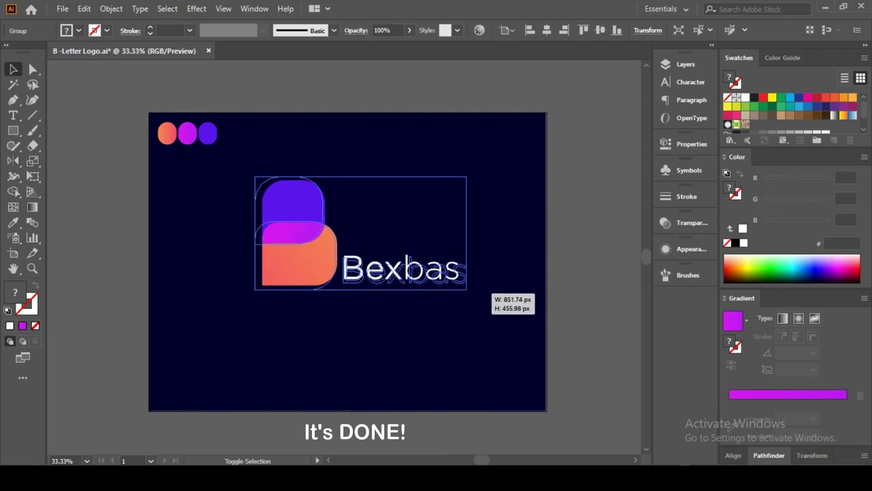
pyautogui.moveTo(333, 257); pyautogui.dragTo(332, 267)
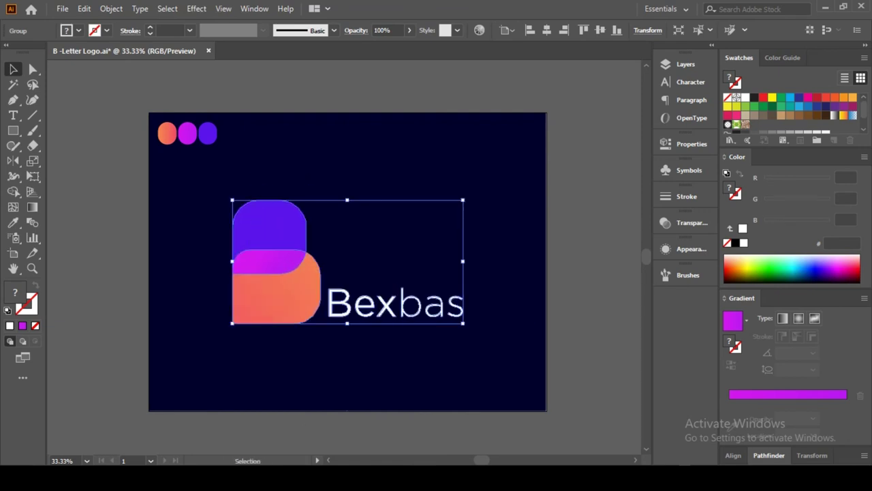
pyautogui.hotkey('ctrl', 'shift', 'a')
pyautogui.moveTo(299, 272); pyautogui.dragTo(299, 263)
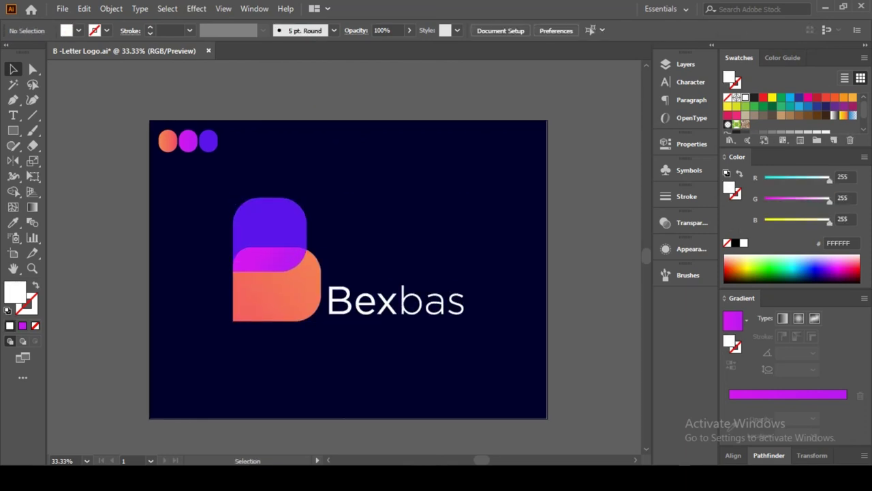